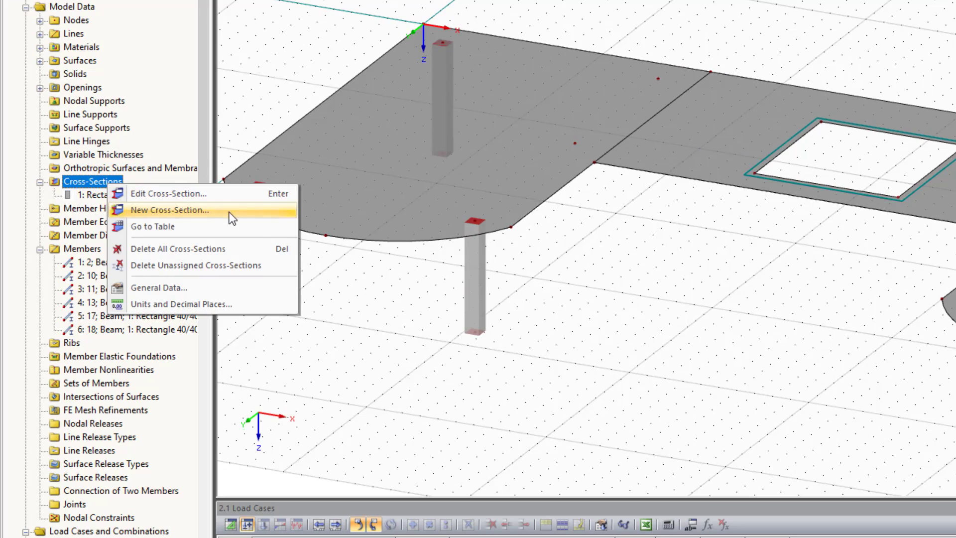
Create a new solid rectangular cross-section with b and h of 50 cm in Concrete C30/37
click(233, 217)
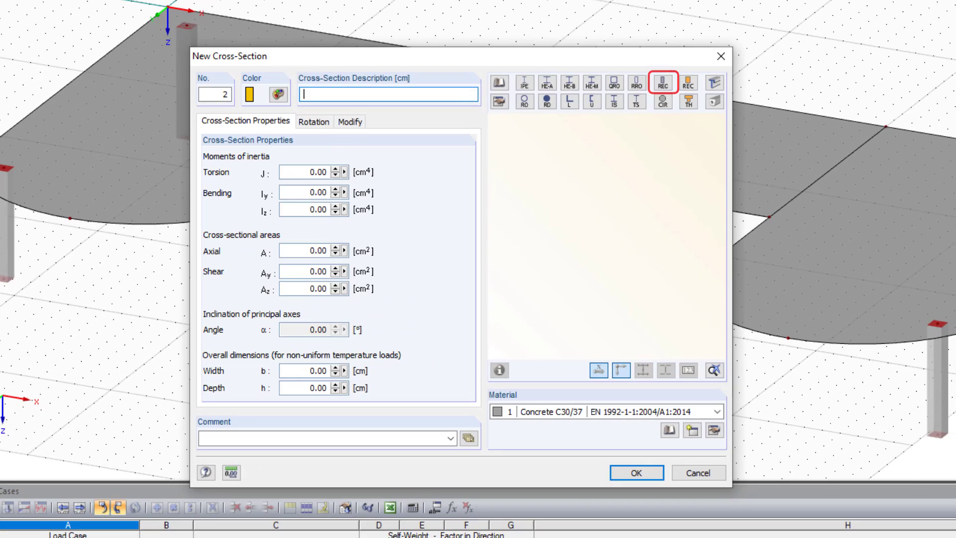
click(668, 85)
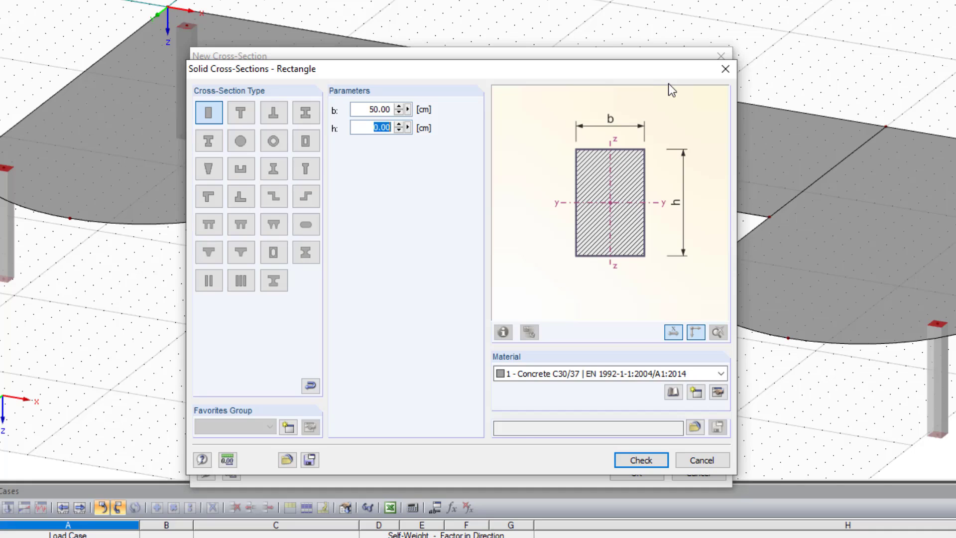
text(50)
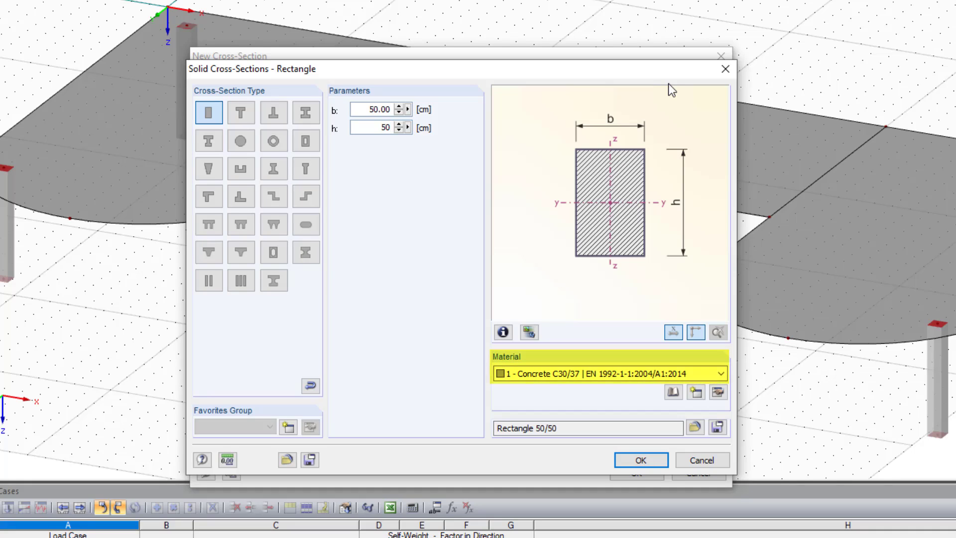
click(653, 464)
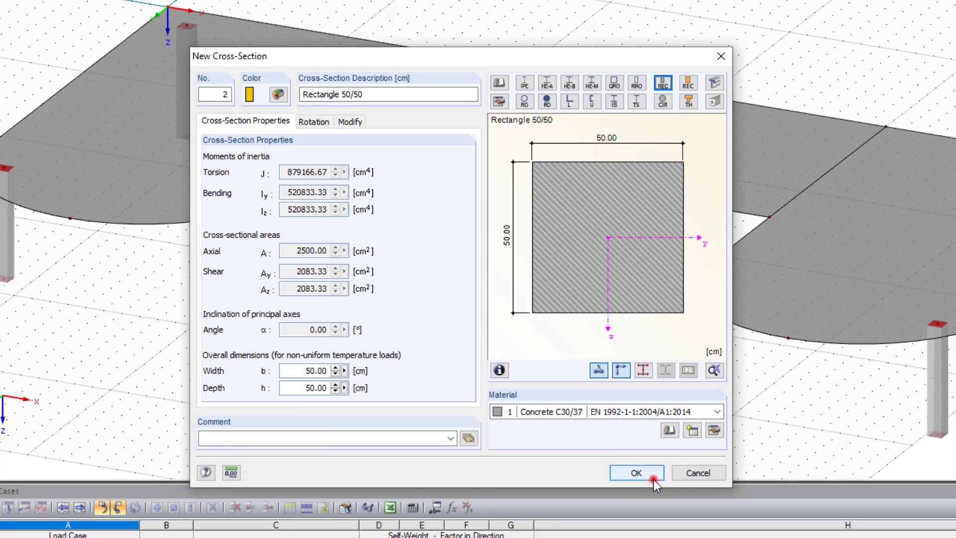
click(653, 477)
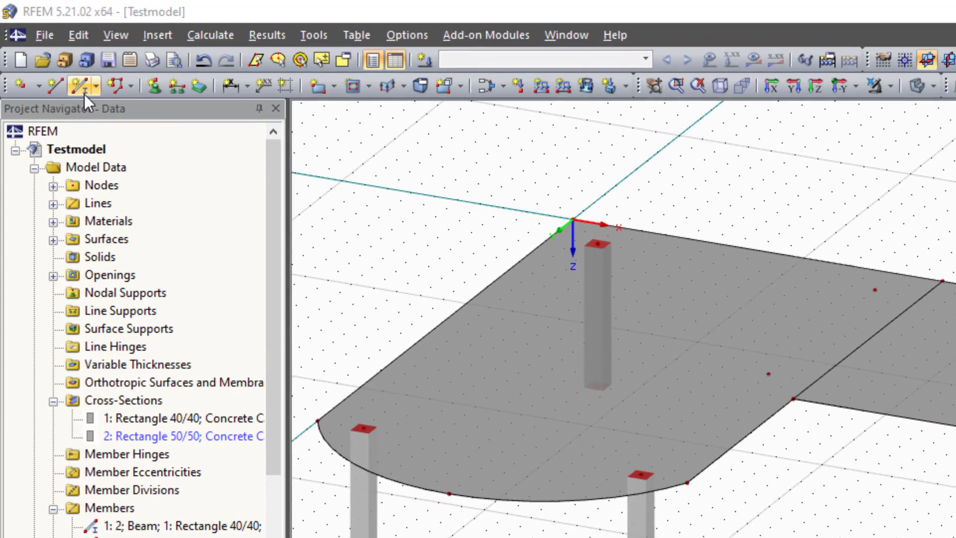
Define a new truss member using the Rectangle 50/50 Concrete C30/37 cross-section
click(69, 75)
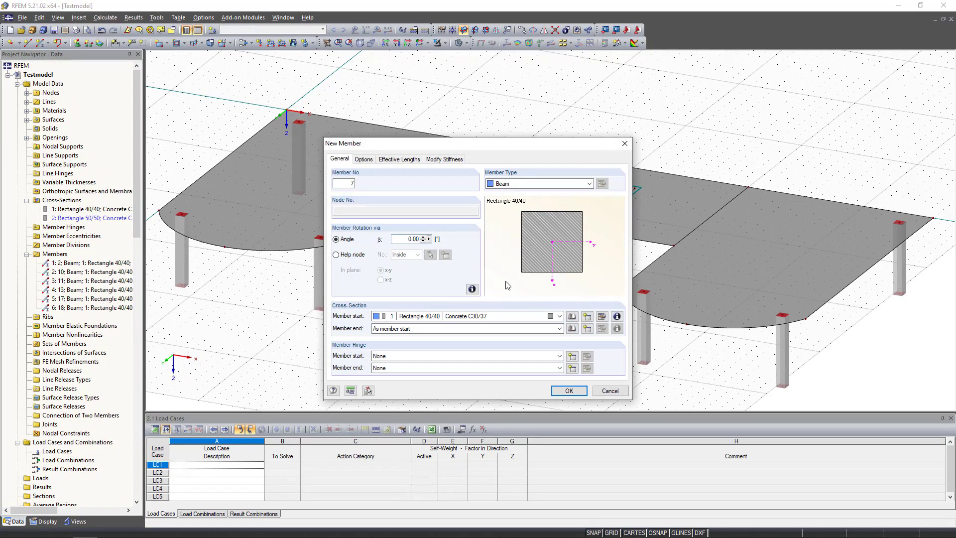
click(546, 316)
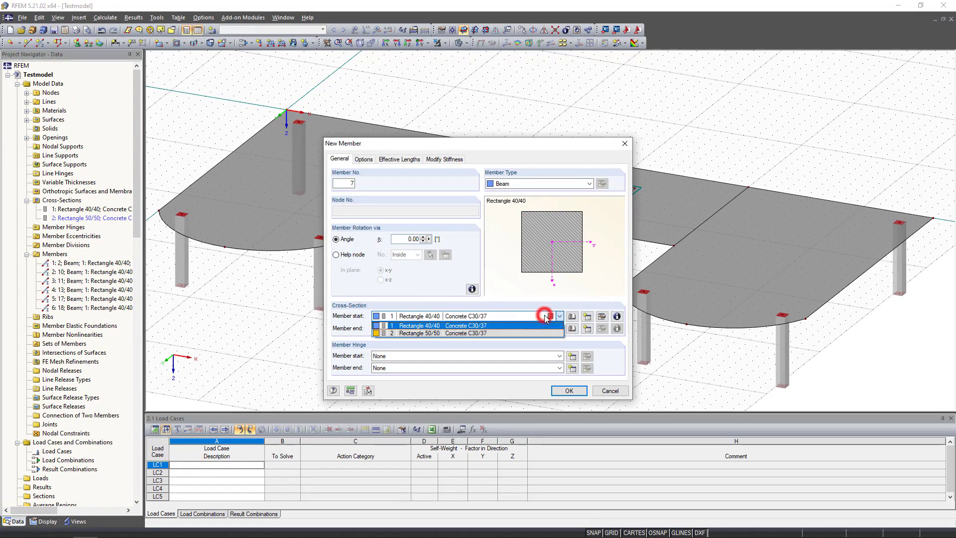
click(512, 331)
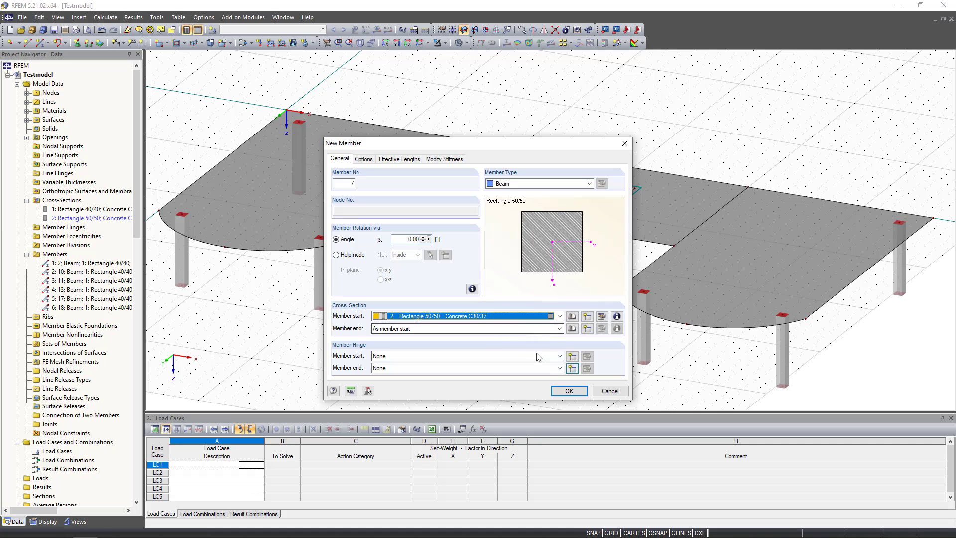
click(580, 393)
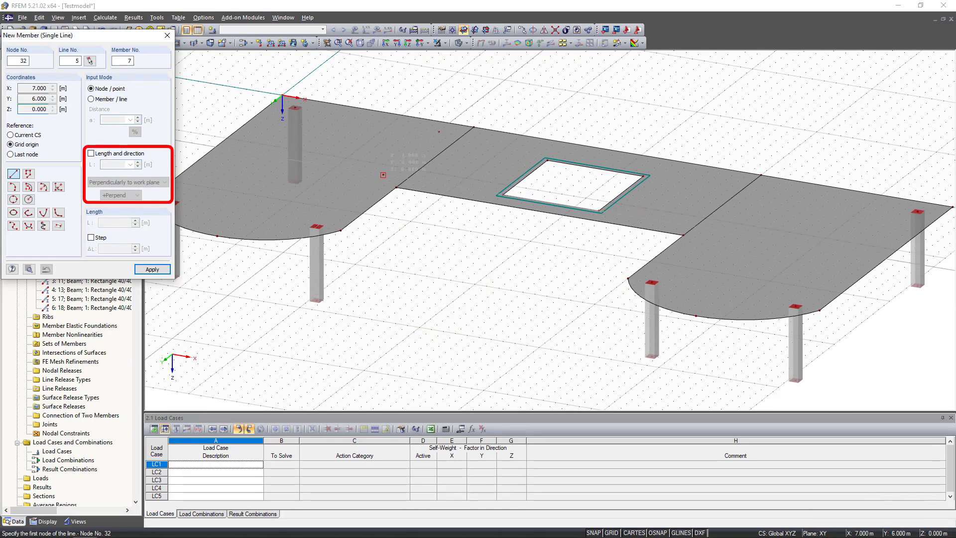
Place two 3 m columns perpendicular to the work plane (+Perpend) at the slab nodes X 7, Y 6 and X 7, Y 1
click(91, 154)
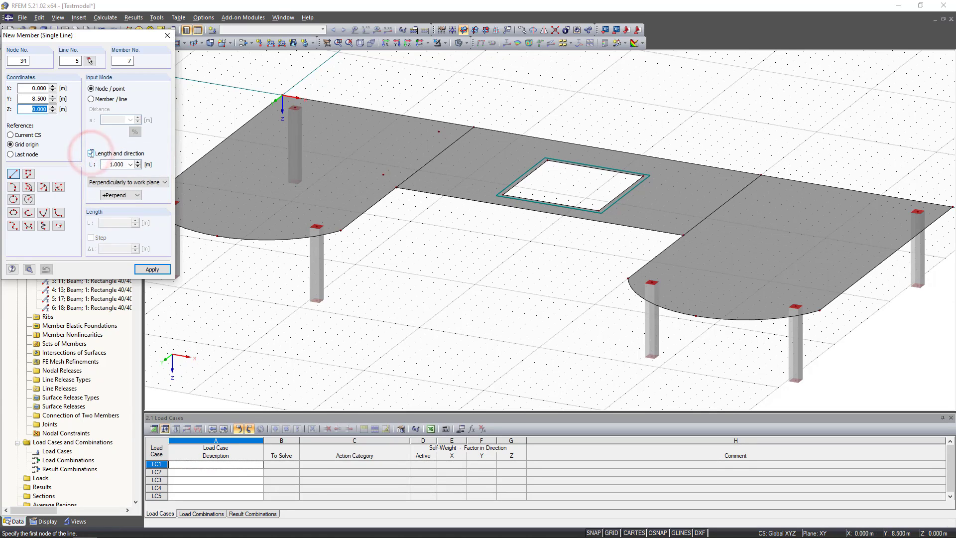
click(130, 165)
click(118, 192)
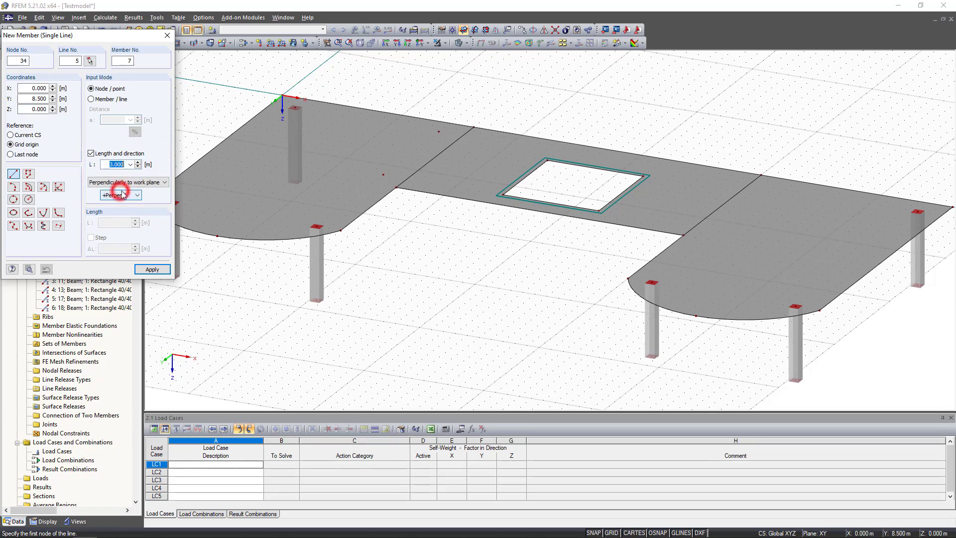
click(163, 183)
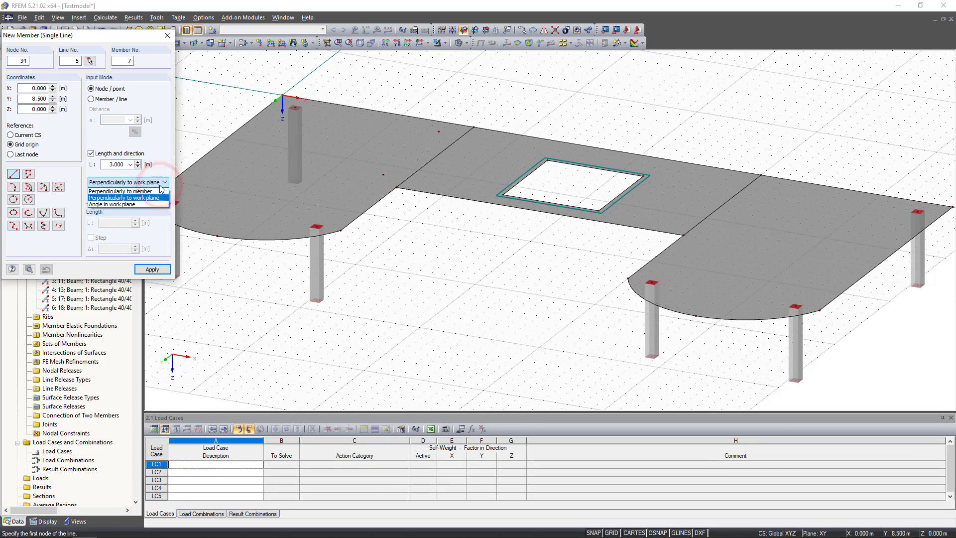
click(161, 186)
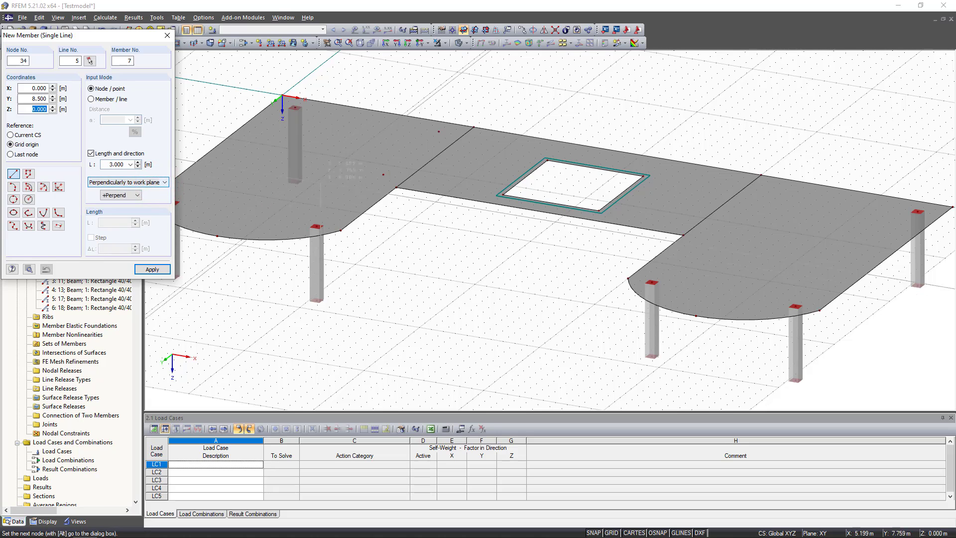
click(383, 175)
click(383, 174)
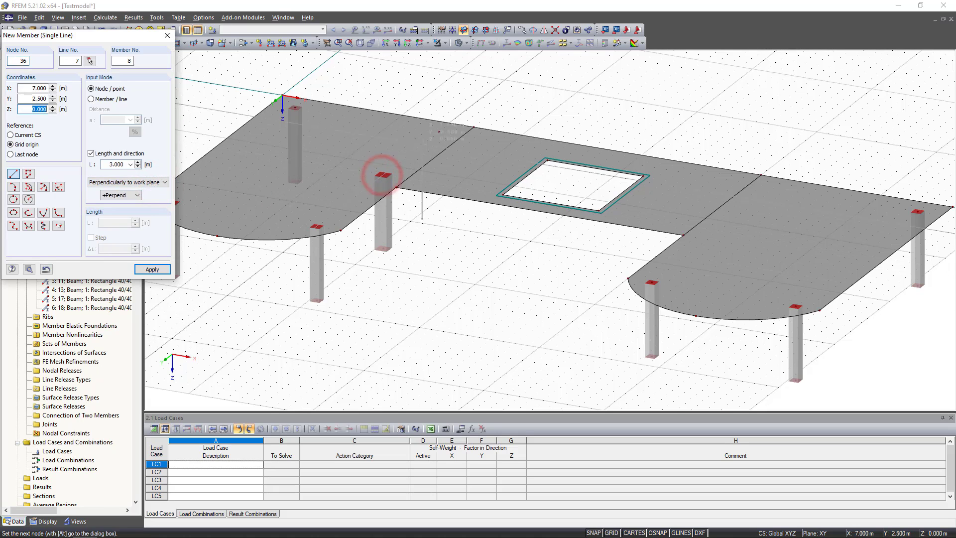
click(440, 133)
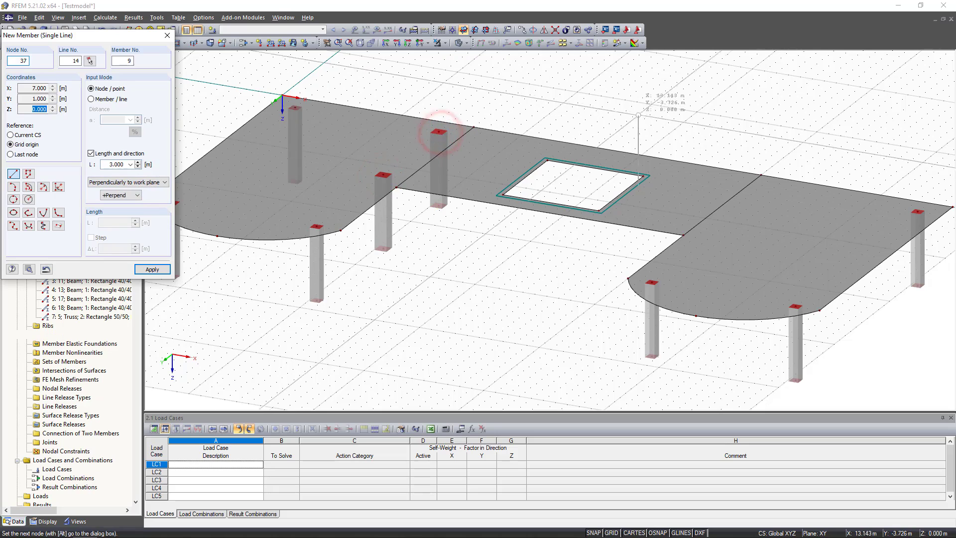
key(Escape)
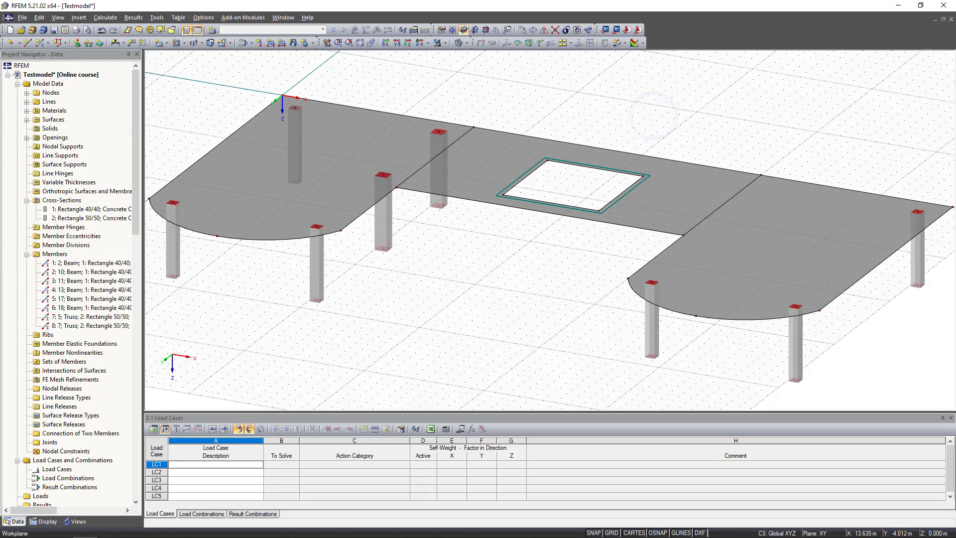
Mirror a copy of the two 50/50 columns about the Y-Z plane through point X 14, Y 7, Z 0 m
drag(453, 200, 386, 241)
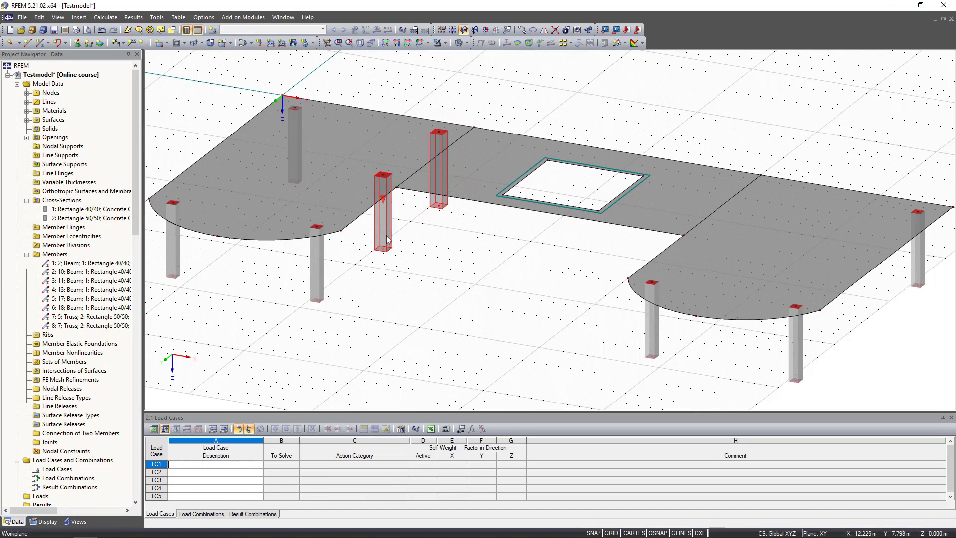
click(544, 31)
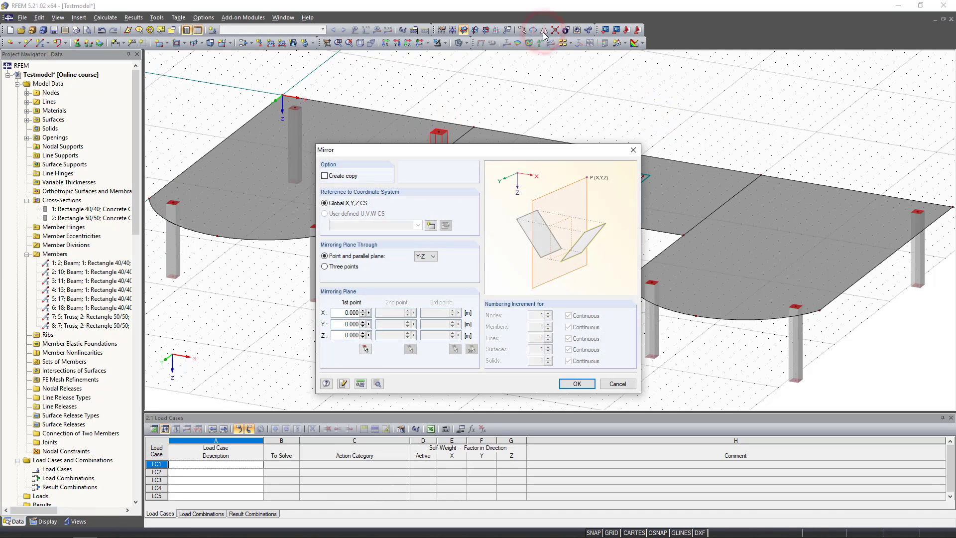
click(337, 177)
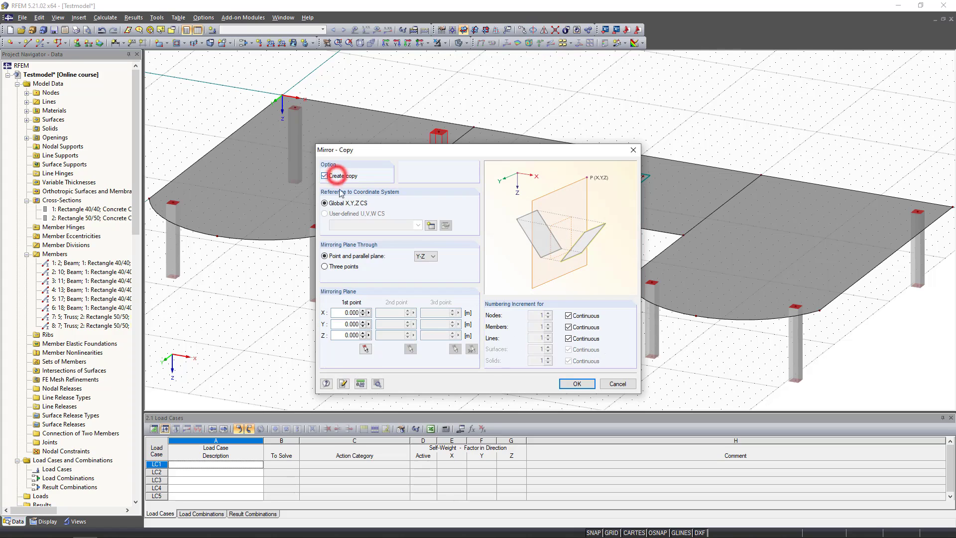
click(365, 348)
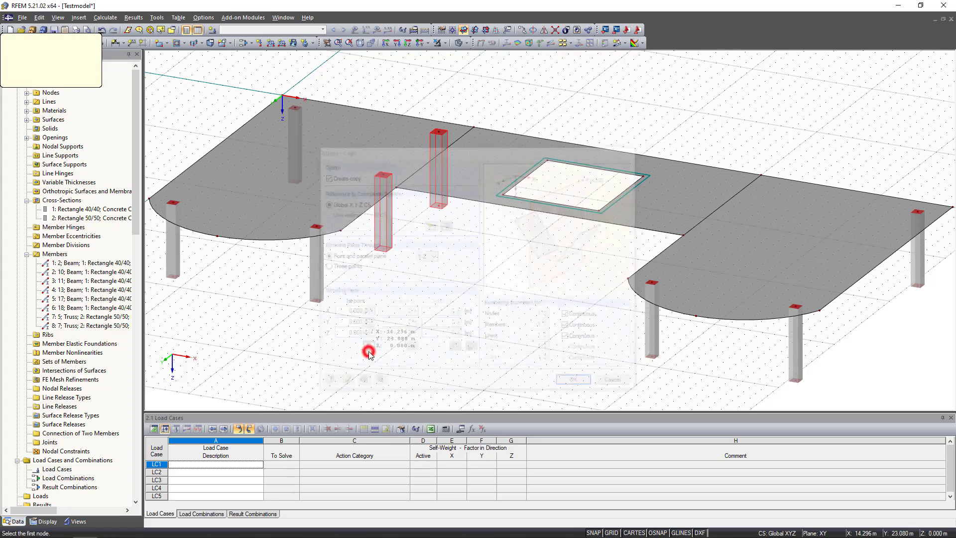
click(537, 212)
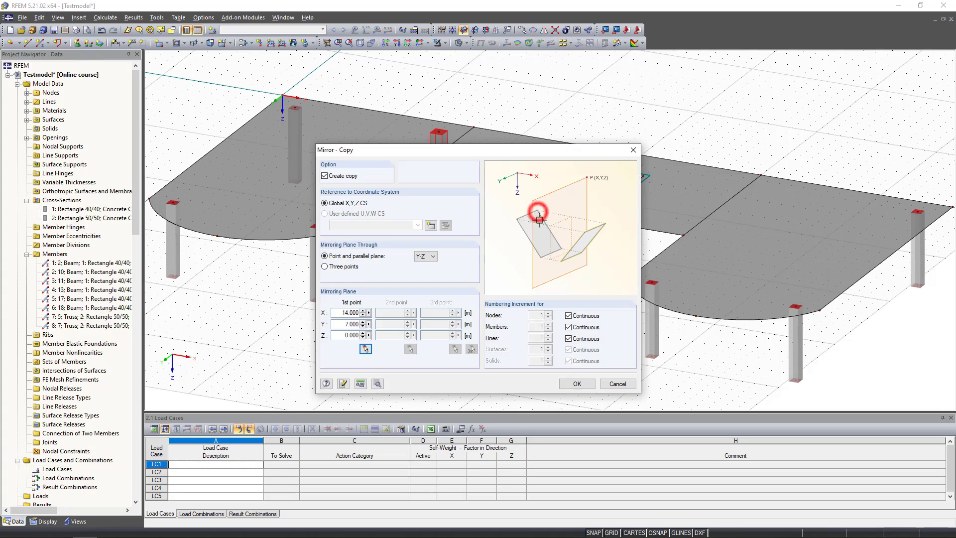
click(571, 381)
click(548, 313)
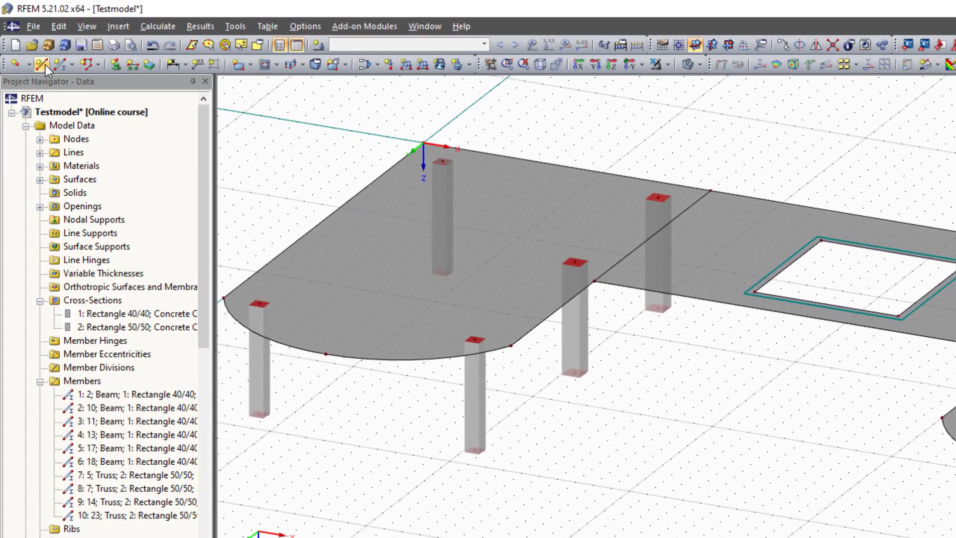
Draw two 14 m lines between opposite 50/50 column heads, from X 7 to X 21 at Y 6 and at Y 1
click(42, 64)
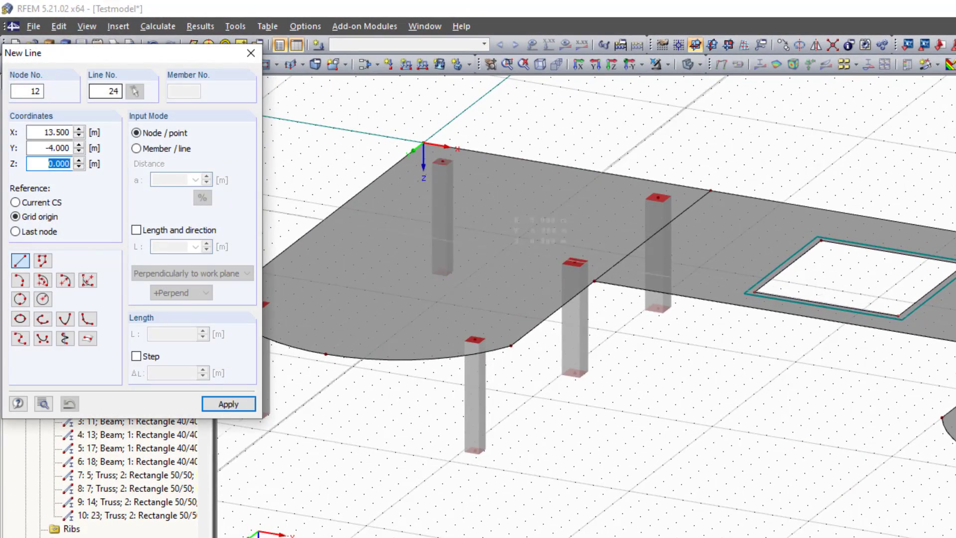
click(575, 262)
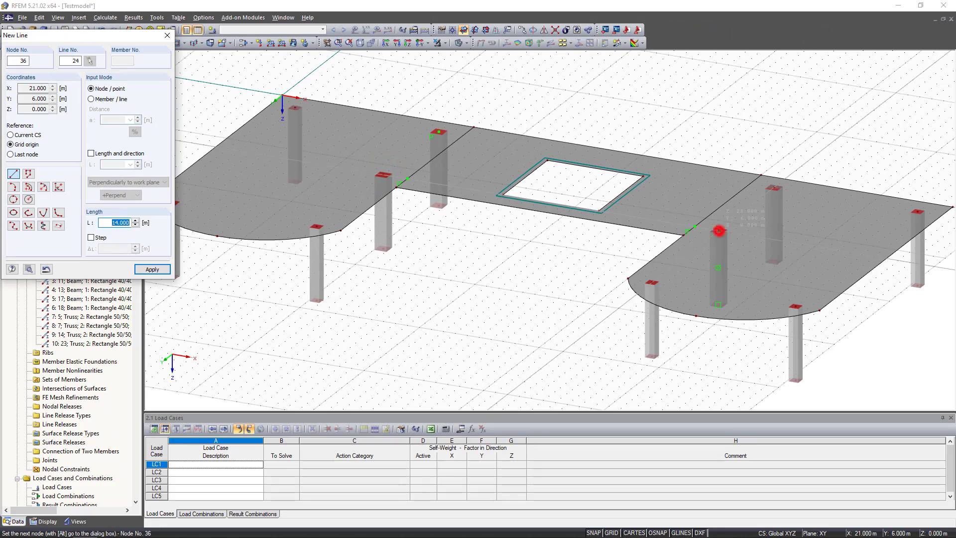
click(719, 230)
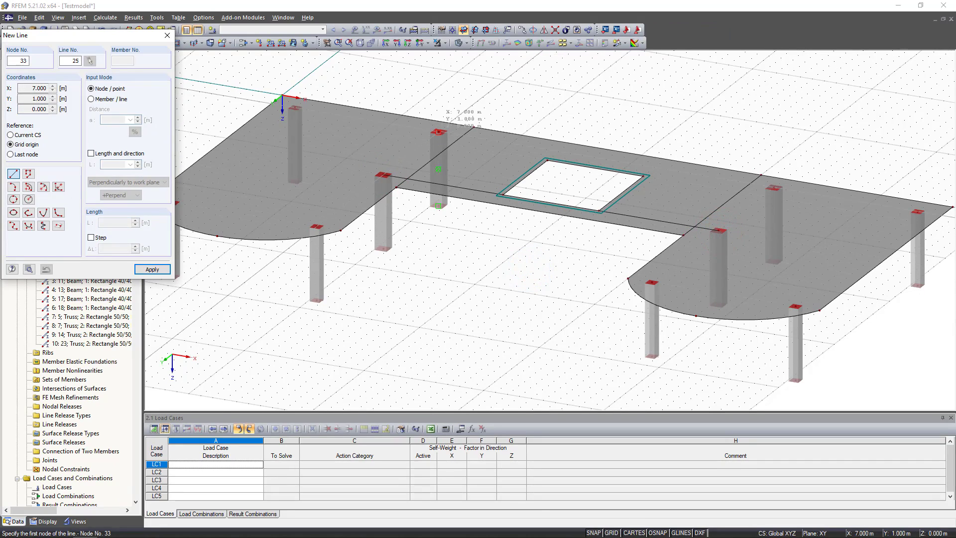
click(439, 132)
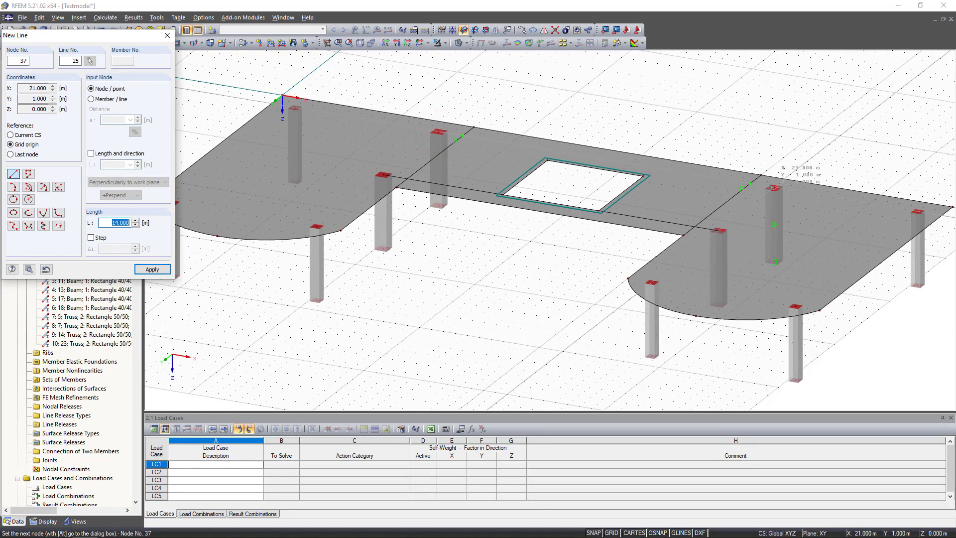
click(774, 188)
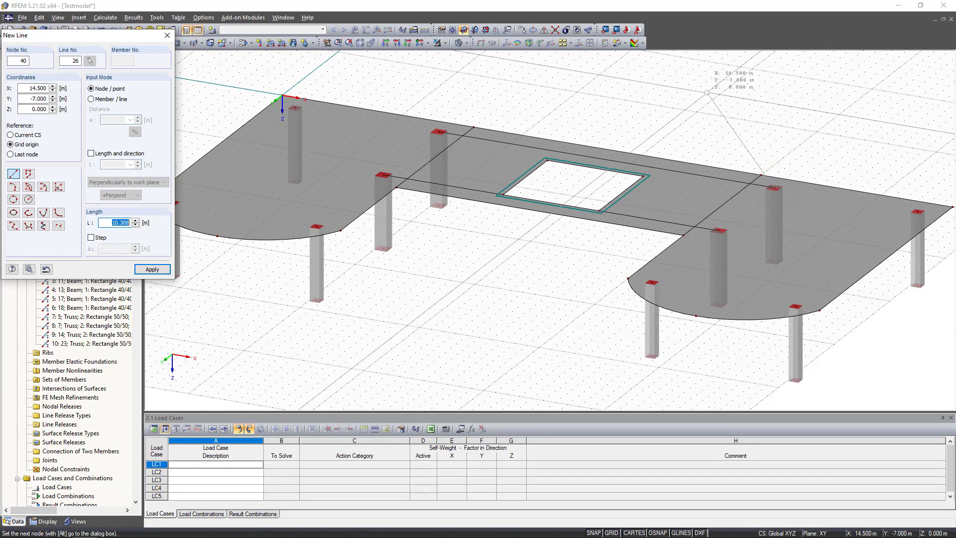
key(Escape)
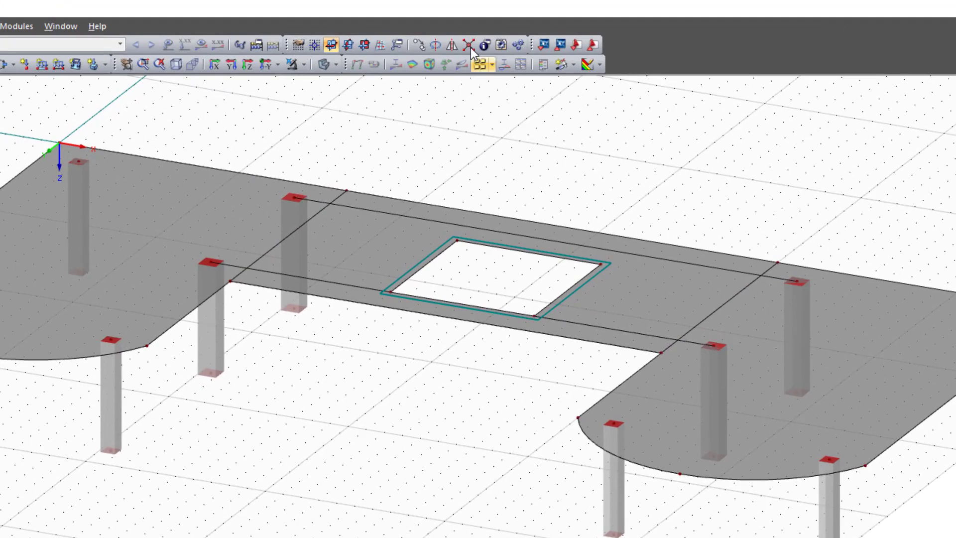
Connect the two new lines with the crossing slab edge lines across the middle part of the model
click(470, 46)
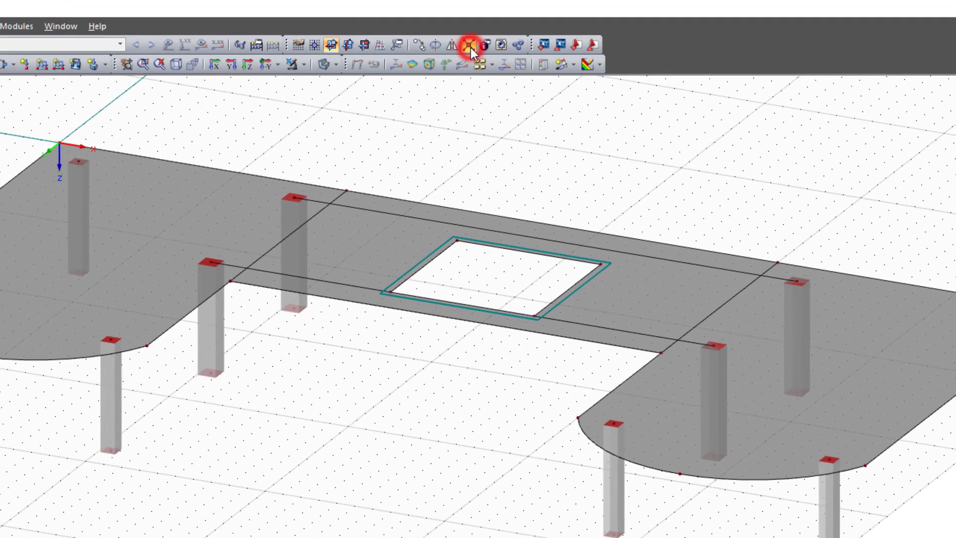
drag(157, 111, 866, 380)
right_click(782, 181)
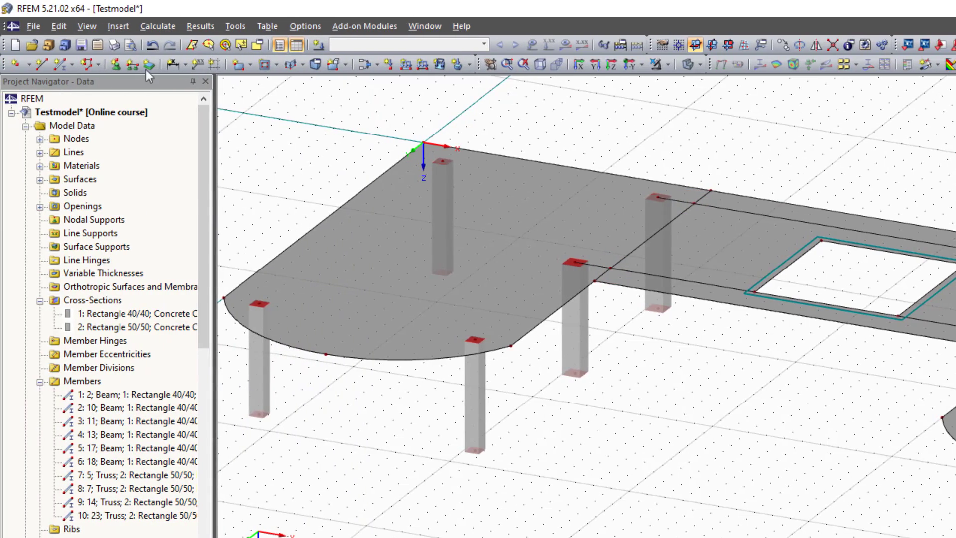
Start a new single member of type Rib with a solid rectangular concrete cross-section, b 25 cm and h 50 cm
click(54, 65)
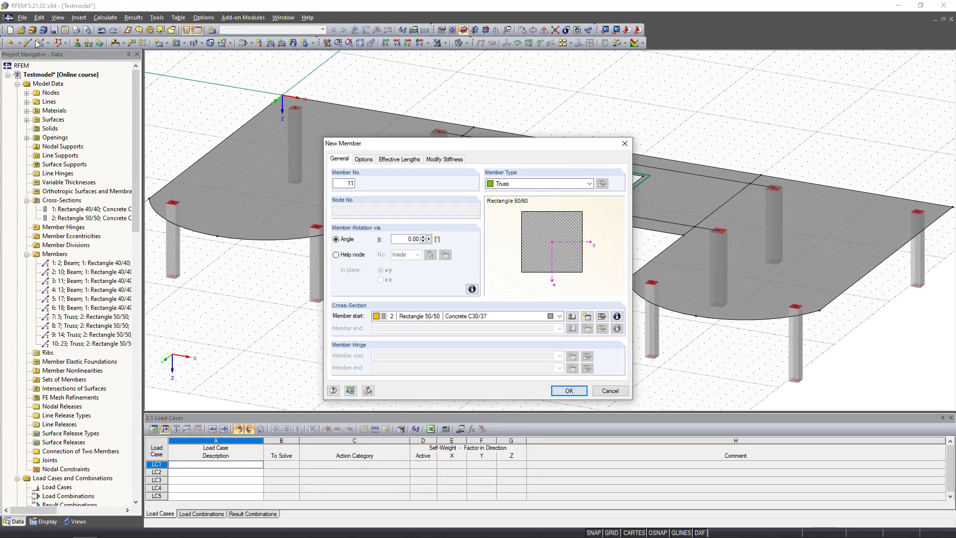
click(589, 184)
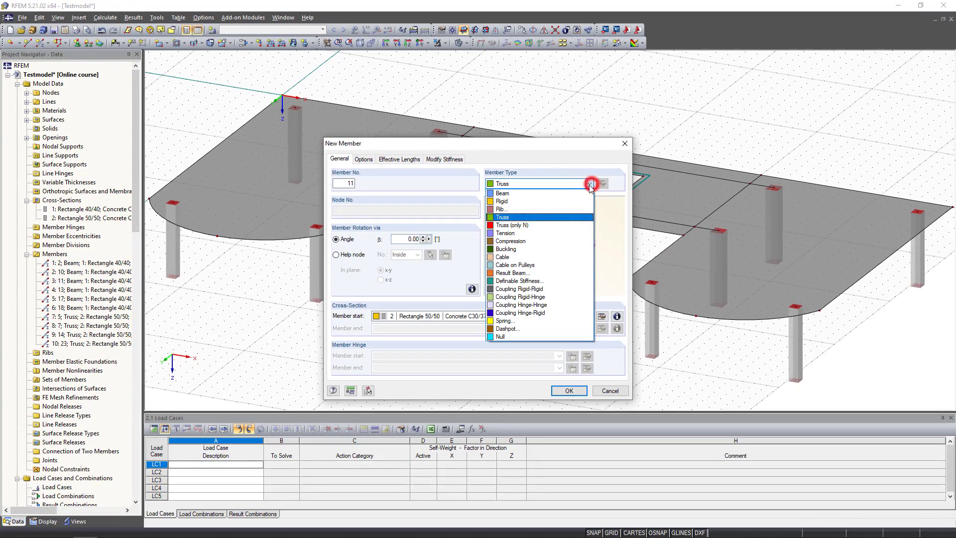
click(522, 209)
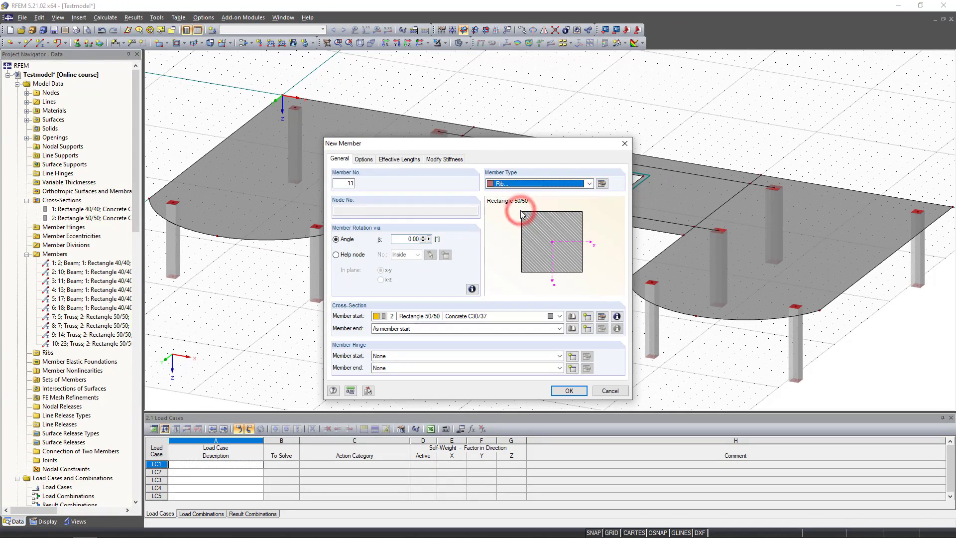
click(572, 316)
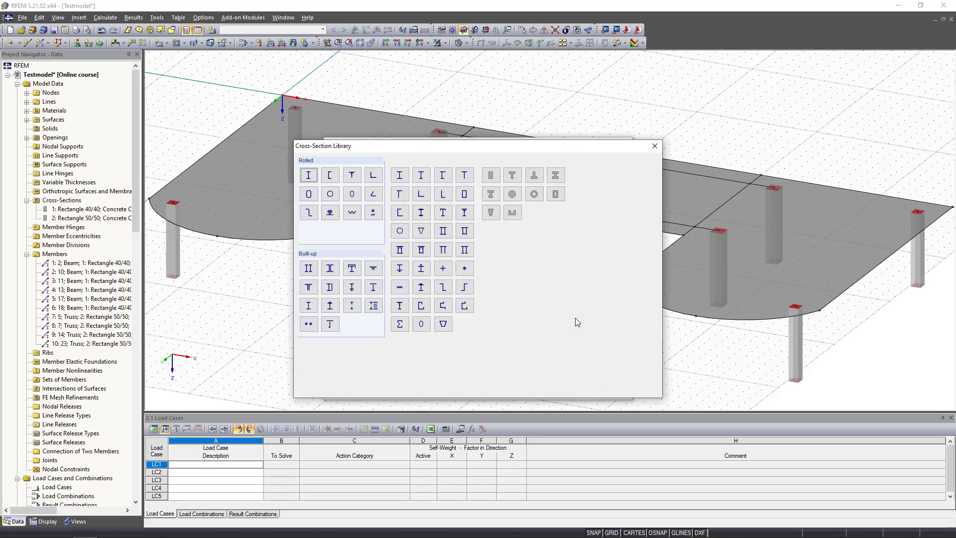
click(490, 175)
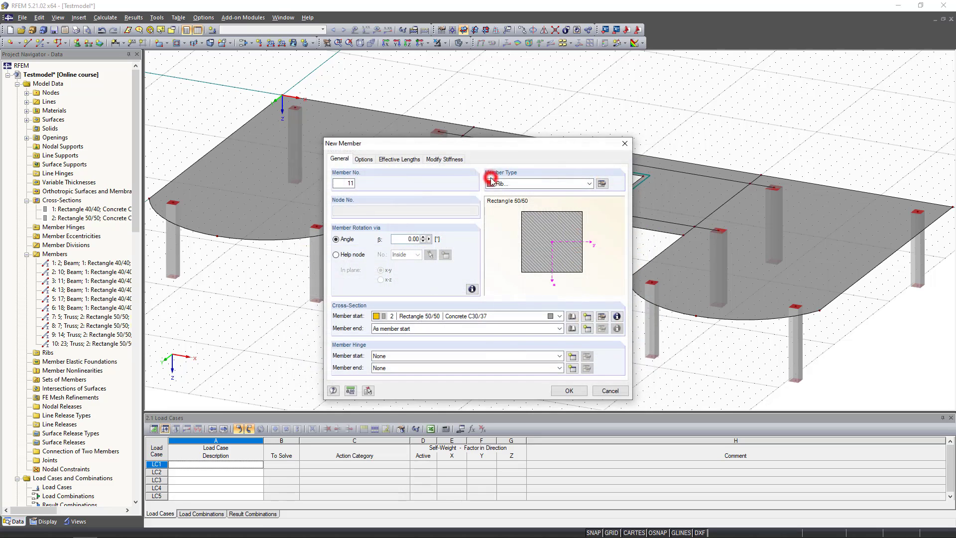
text(25)
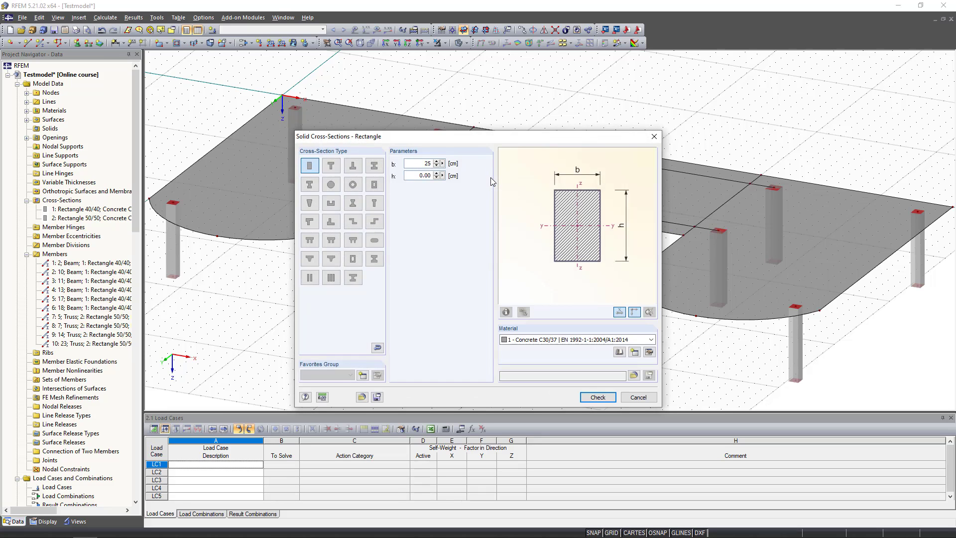
key(Tab)
text(50)
click(598, 397)
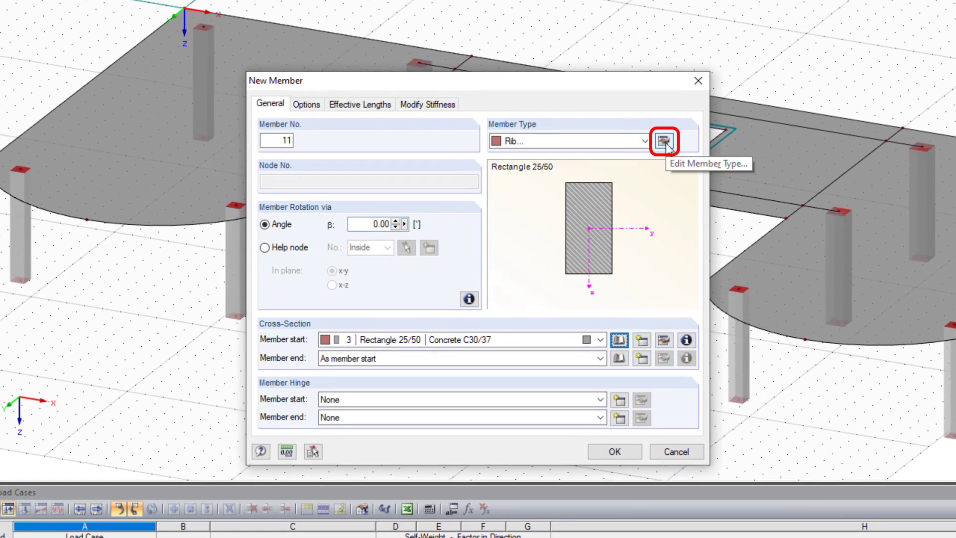
Position the rib on the +z-side of the surface with integration width b1 of L/8, and accept the member definition
click(645, 155)
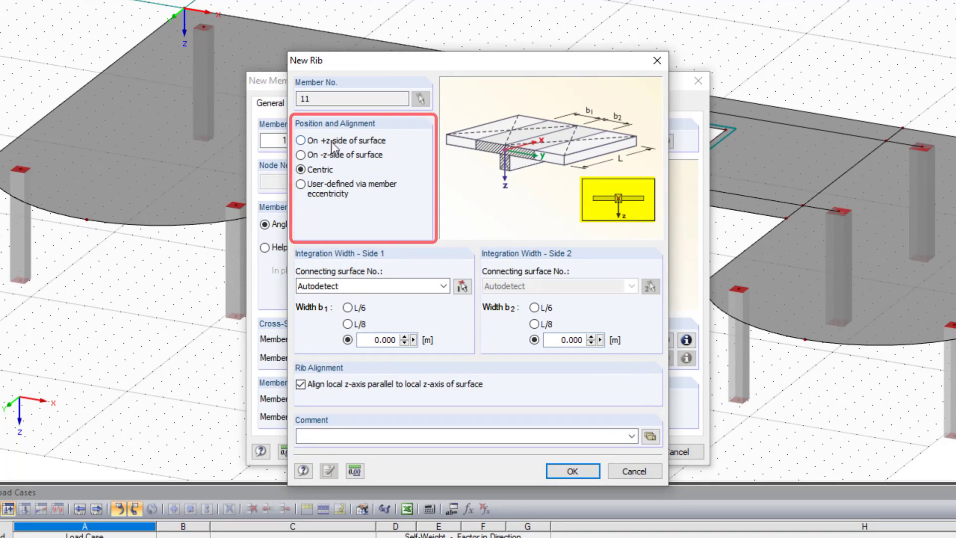
click(301, 142)
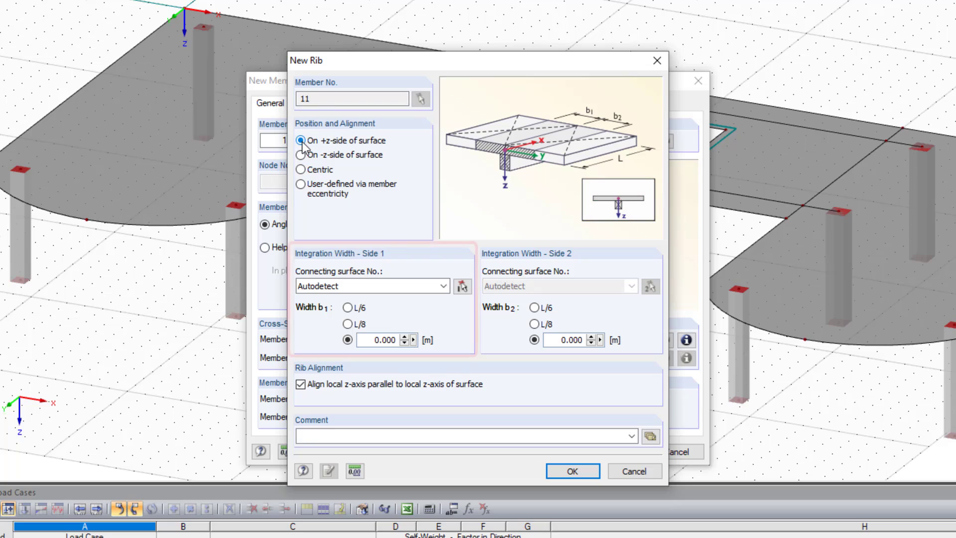
click(347, 324)
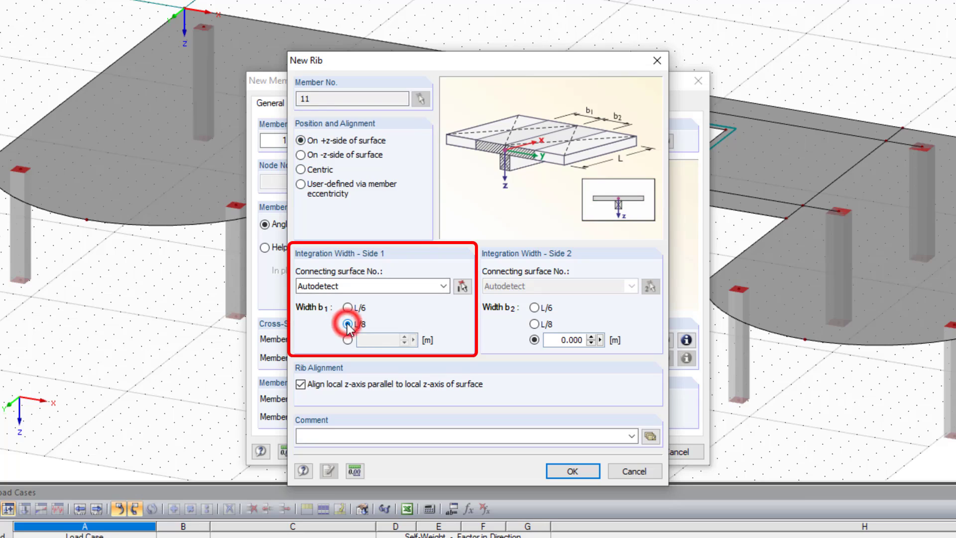
click(574, 471)
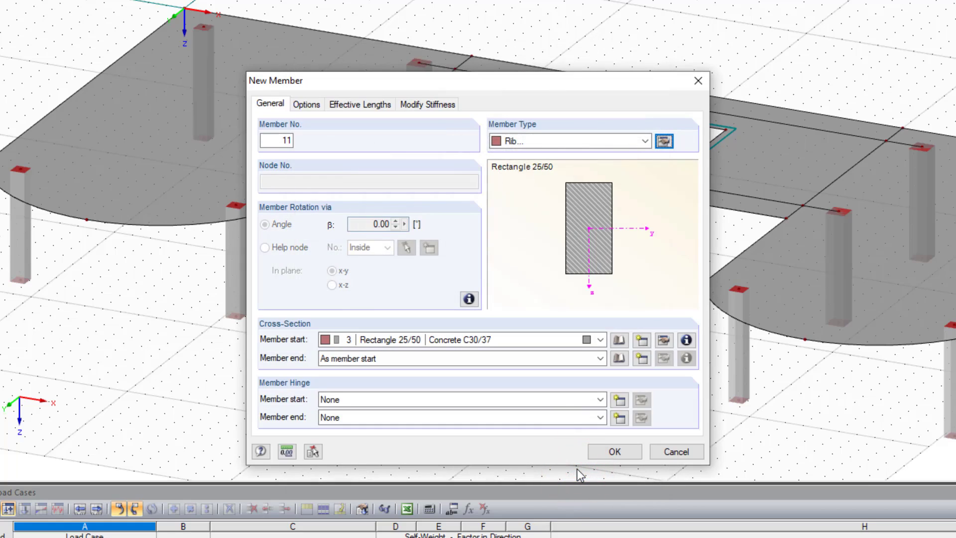
click(608, 451)
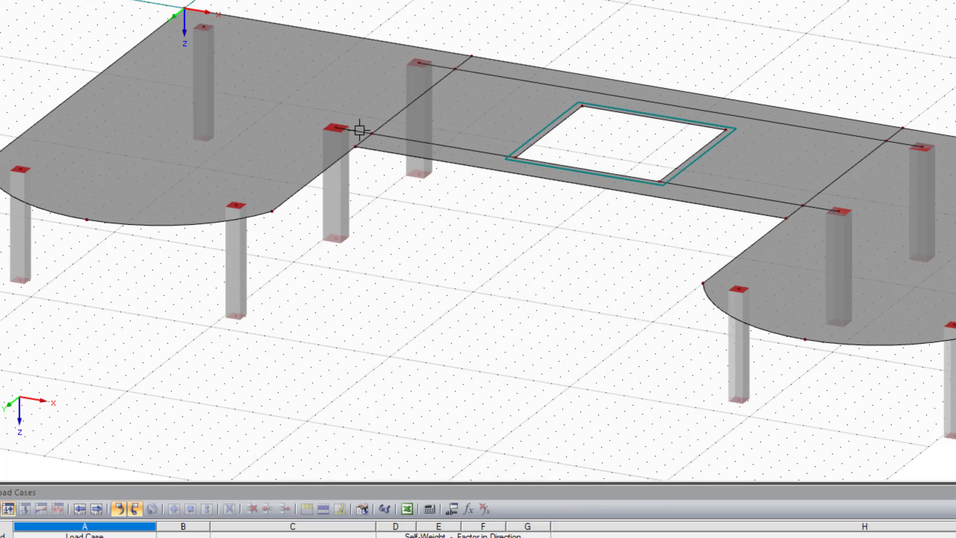
Place 25/50 ribs on all five line segments between the column heads at Y 6, including the opening edge
click(360, 131)
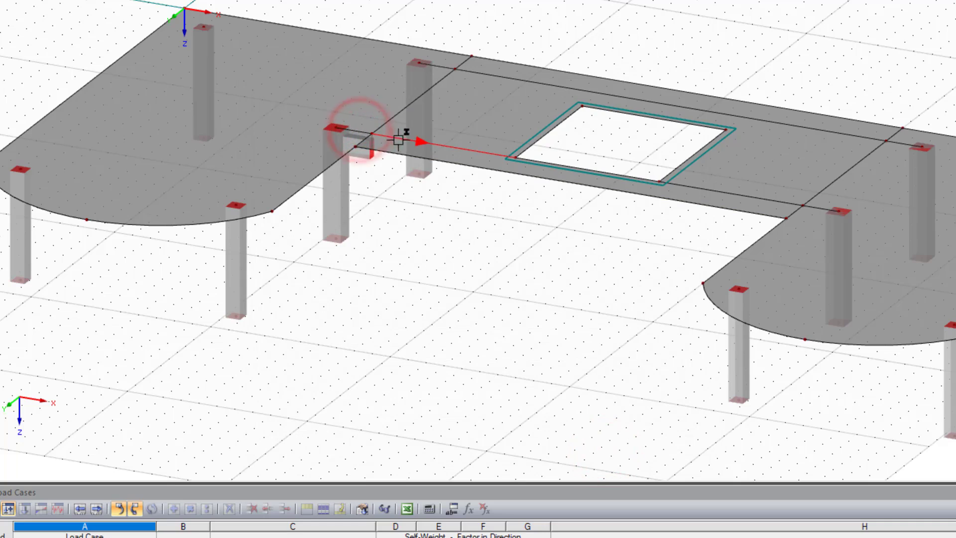
click(401, 144)
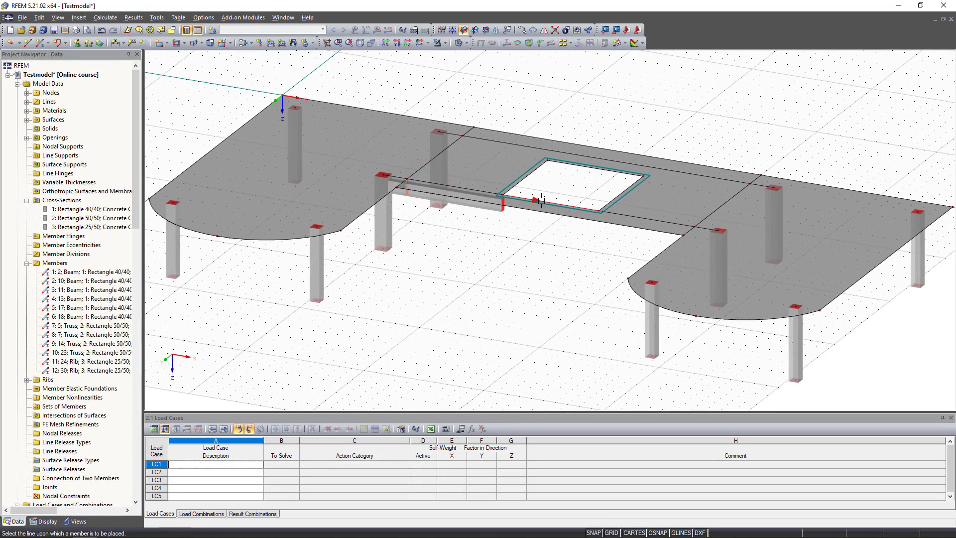
click(542, 201)
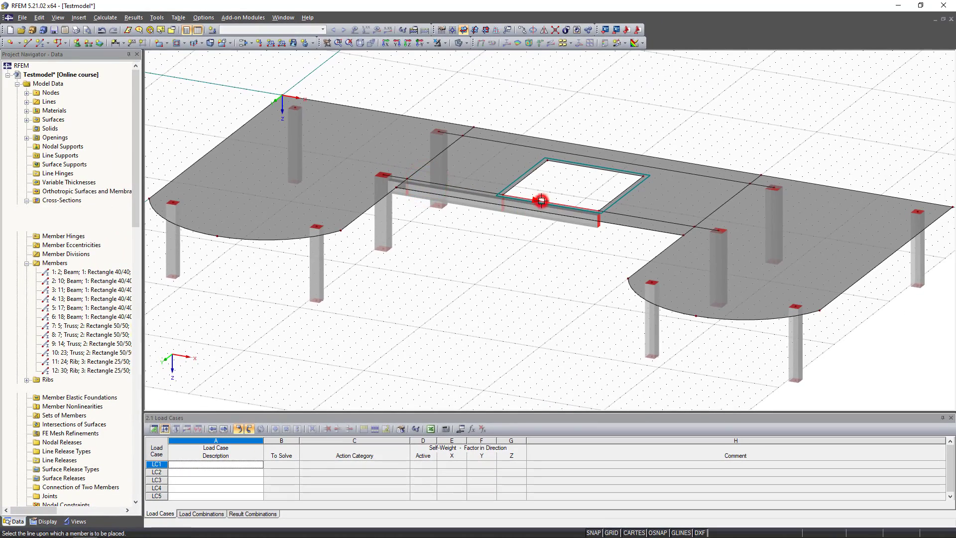
click(639, 218)
click(707, 227)
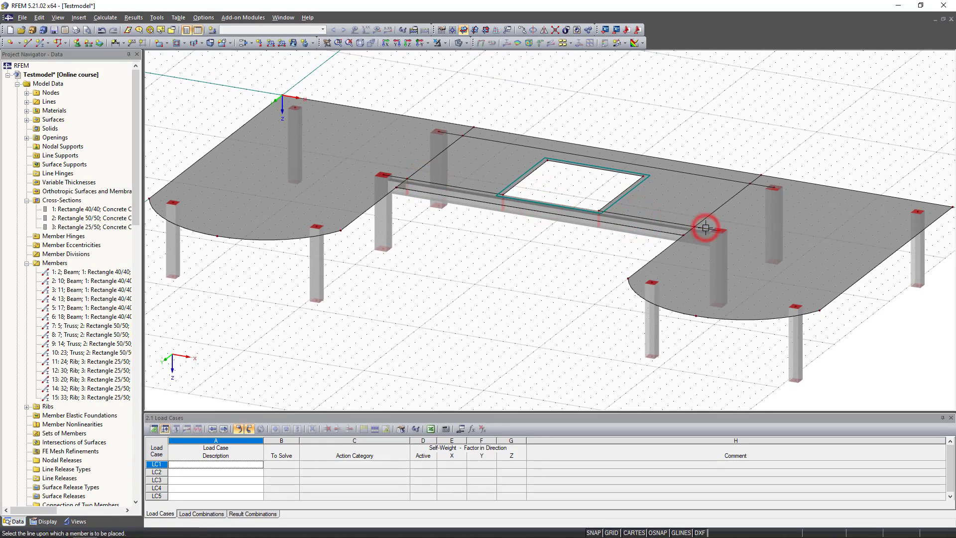
Place 25/50 ribs on the three line segments between the column heads at Y 1 and end member placement
click(455, 134)
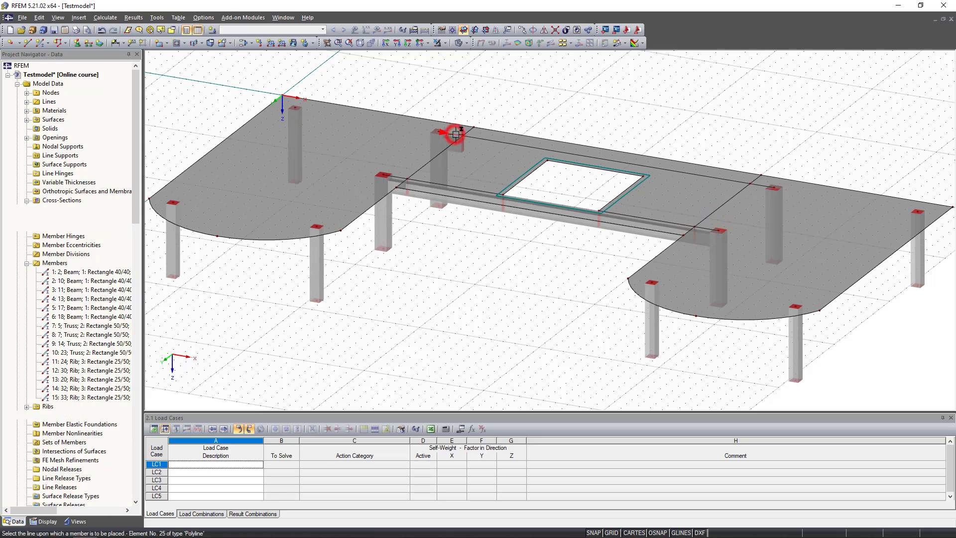
click(478, 138)
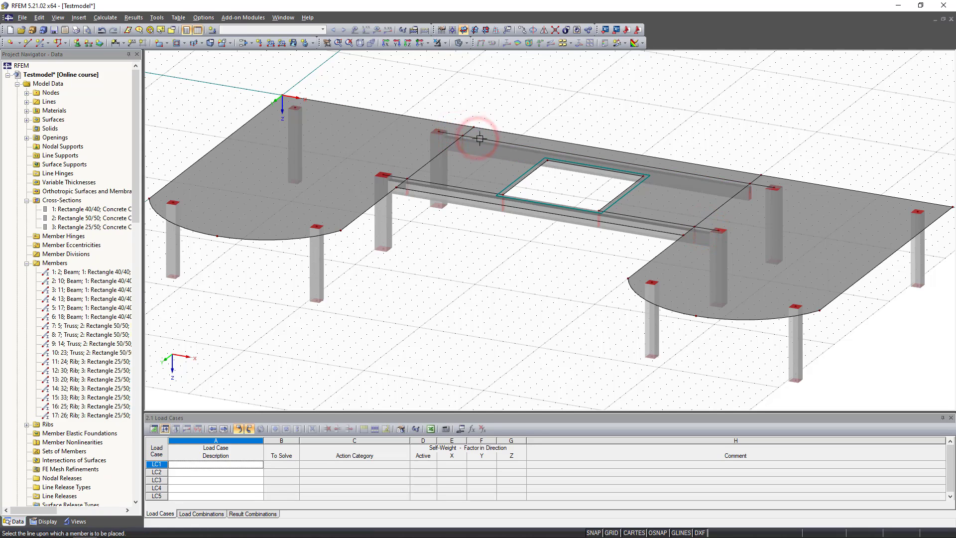
click(765, 186)
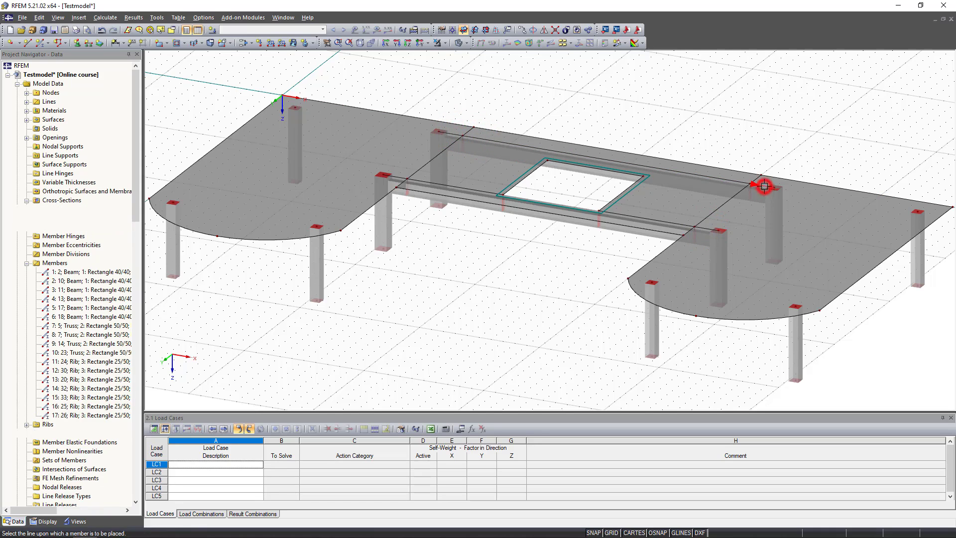
right_click(755, 144)
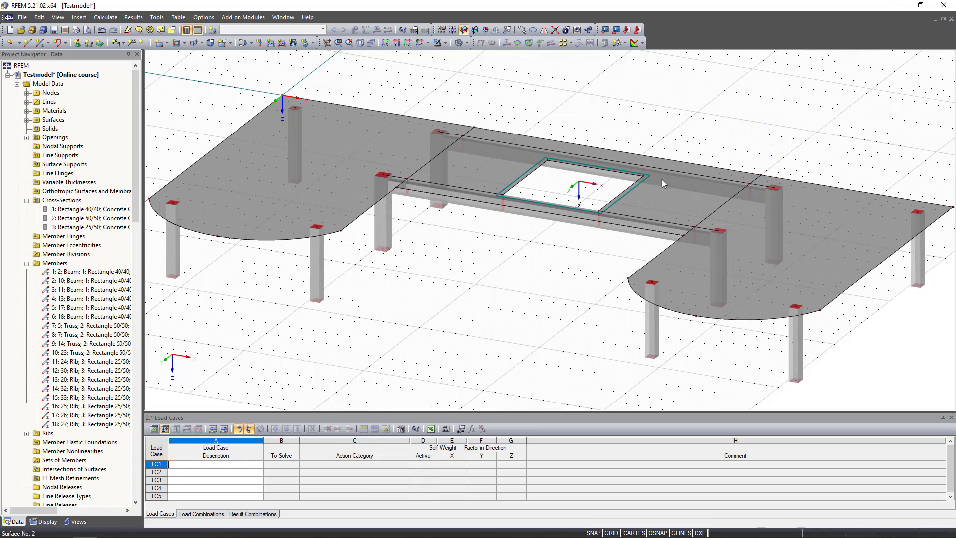
Copy the entire storey once with a displacement of dZ -3 m to create an upper floor
scroll(503, 249, down, 2)
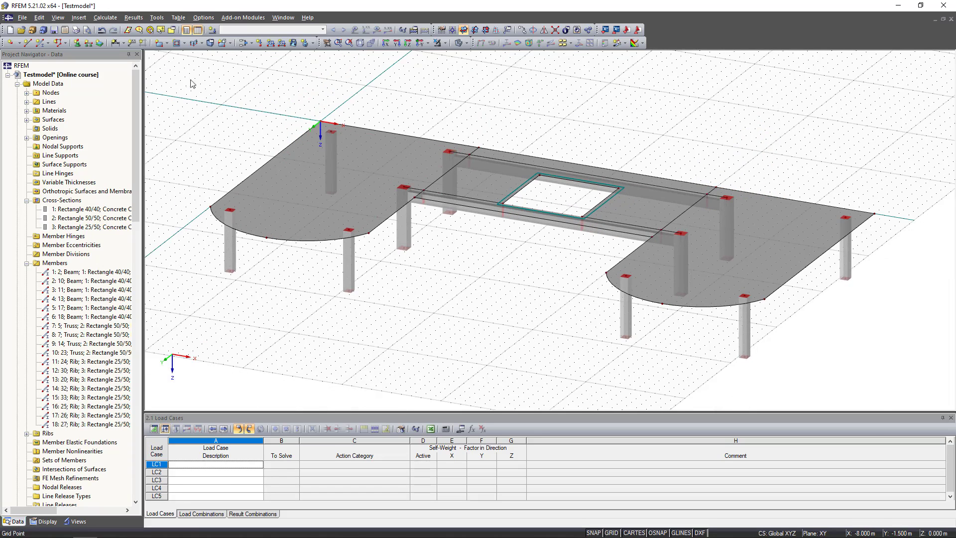
drag(178, 73, 905, 387)
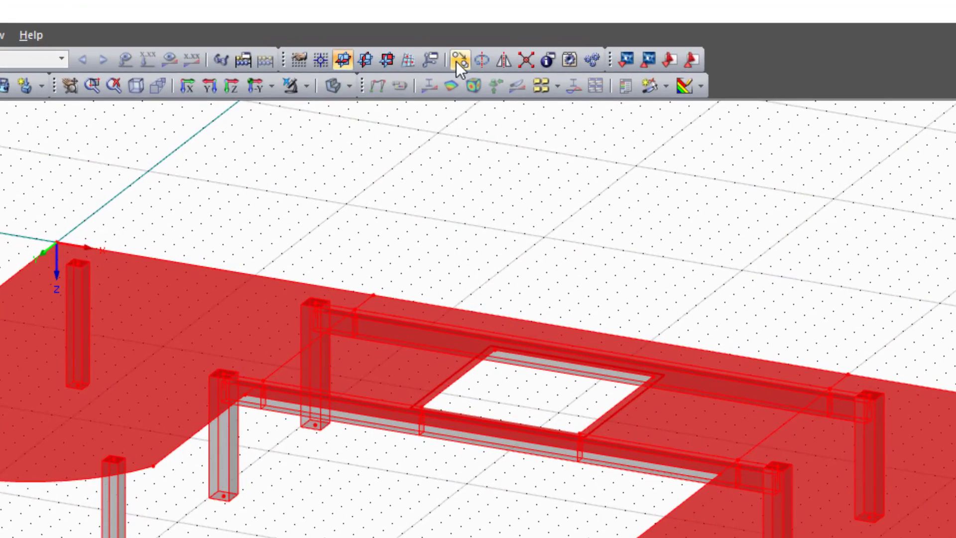
click(456, 61)
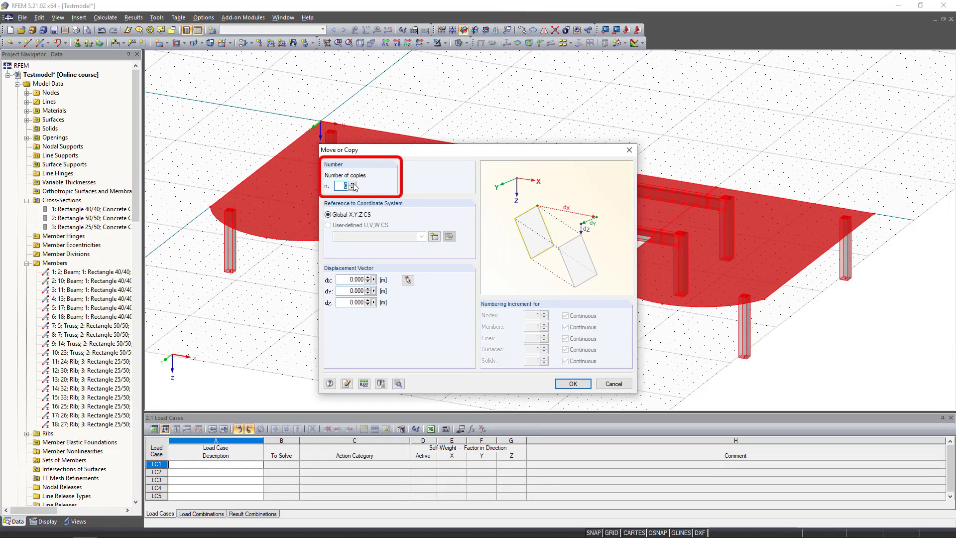
click(352, 184)
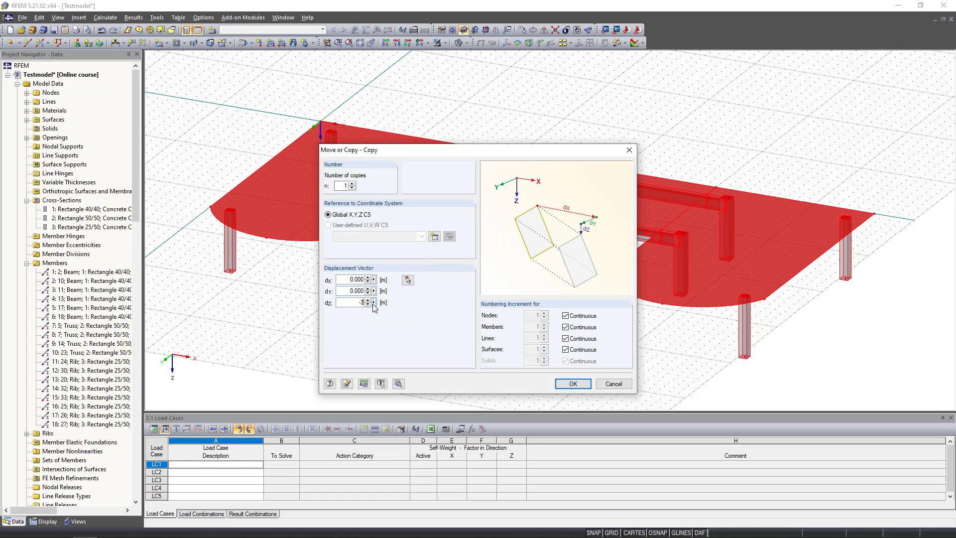
click(573, 384)
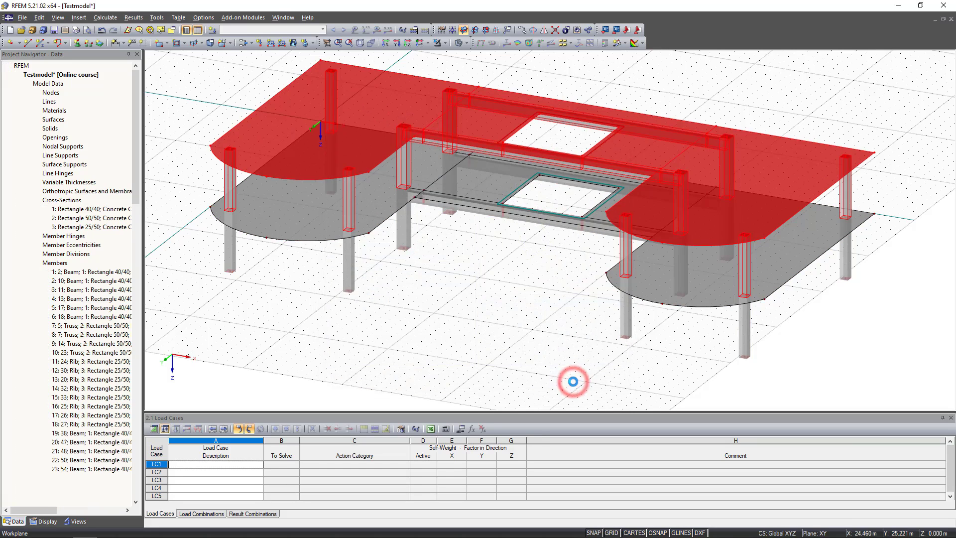
click(537, 296)
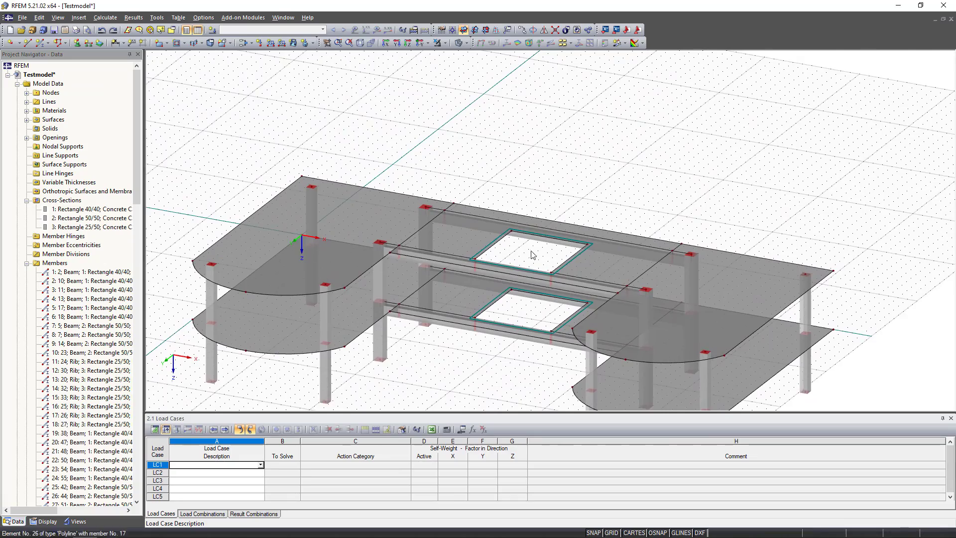
Delete the copied opening from the upper slab together with its leftover boundary lines
scroll(545, 230, up, 3)
scroll(544, 230, up, 2)
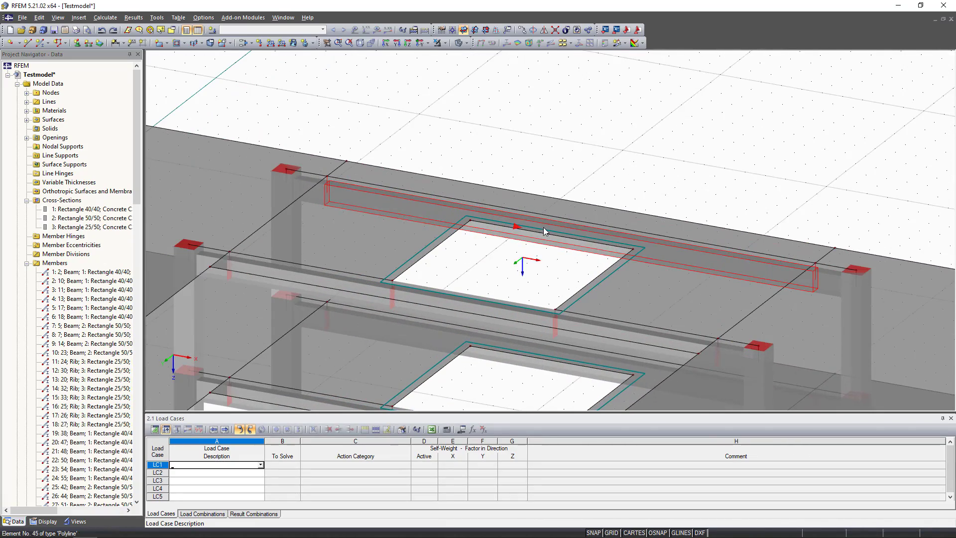
click(27, 138)
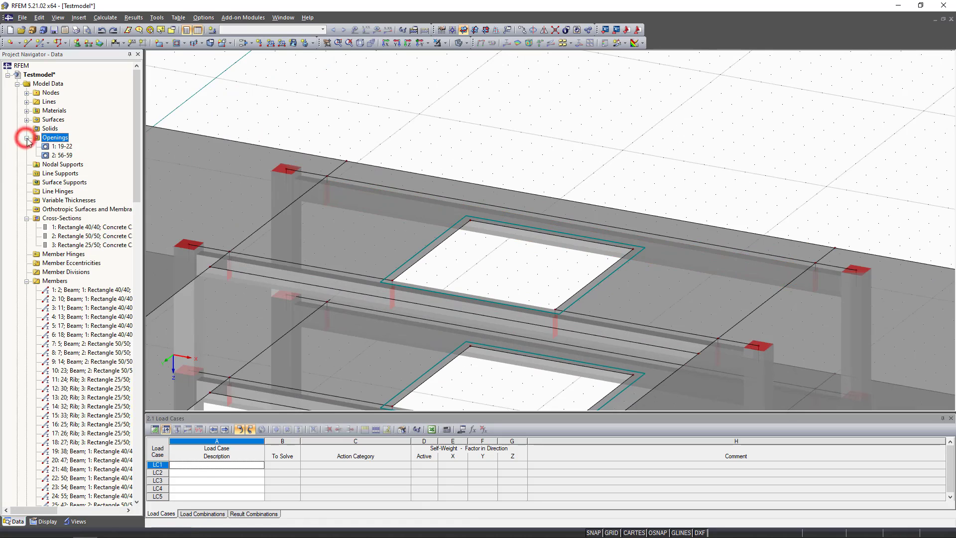
right_click(63, 157)
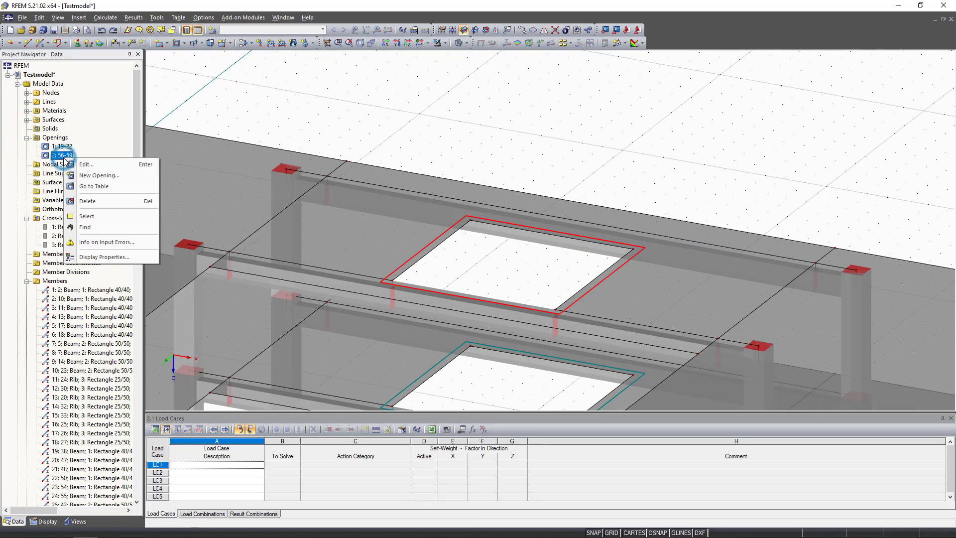
click(118, 200)
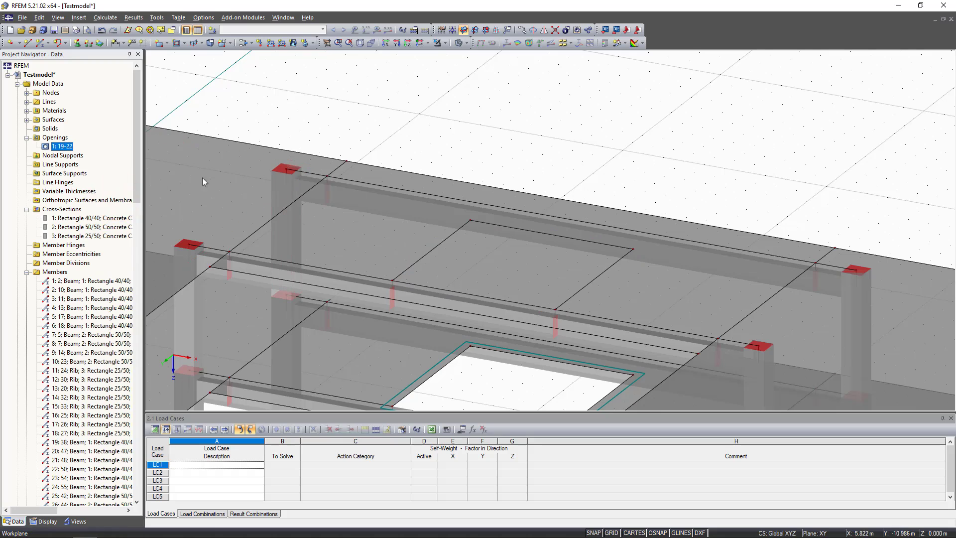
drag(434, 122, 669, 270)
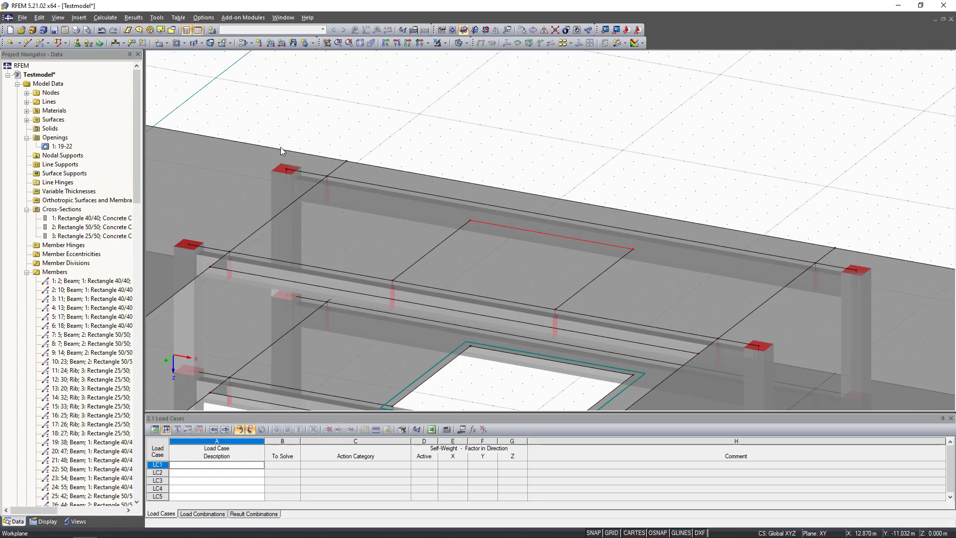
key(Delete)
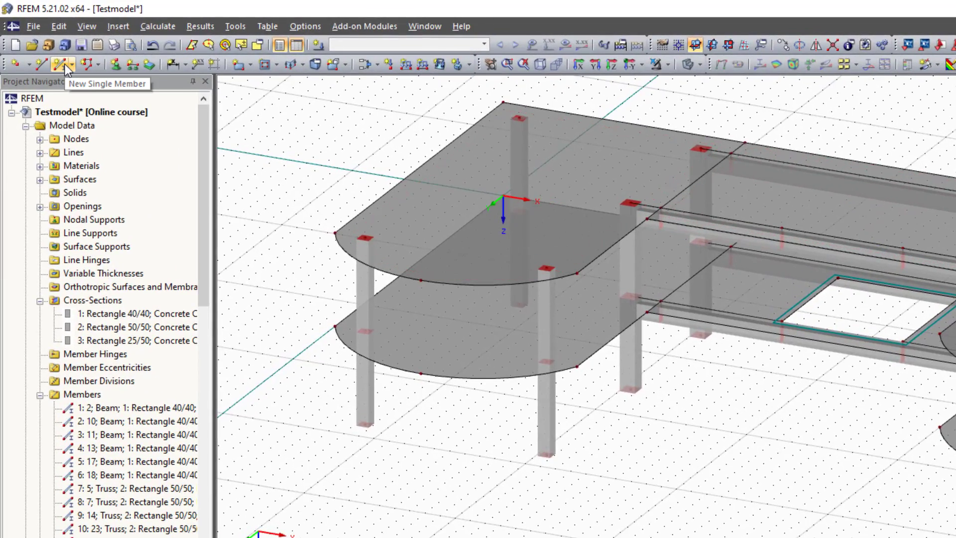
Set up a new single member of type Beam with the rolled HEB 200 section in Steel S 235
click(61, 64)
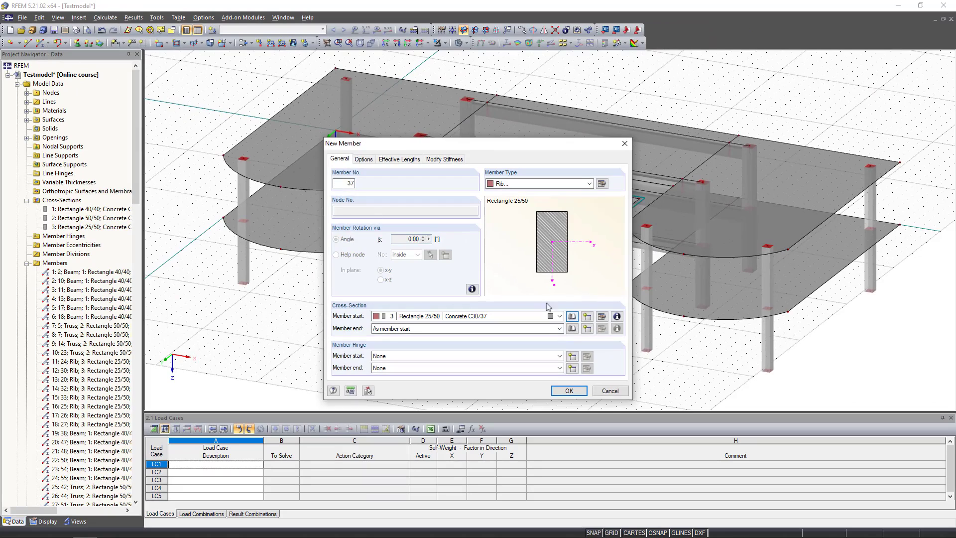
click(572, 317)
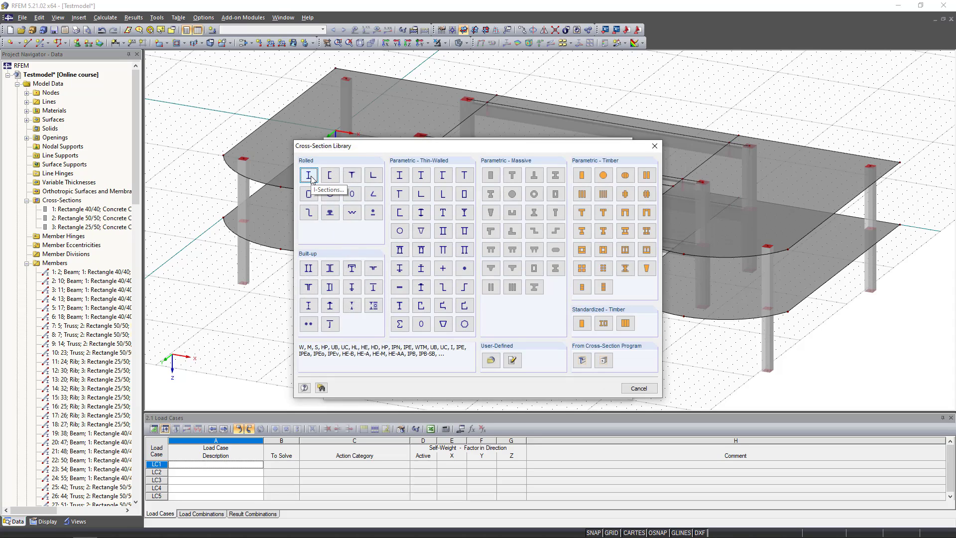
click(310, 177)
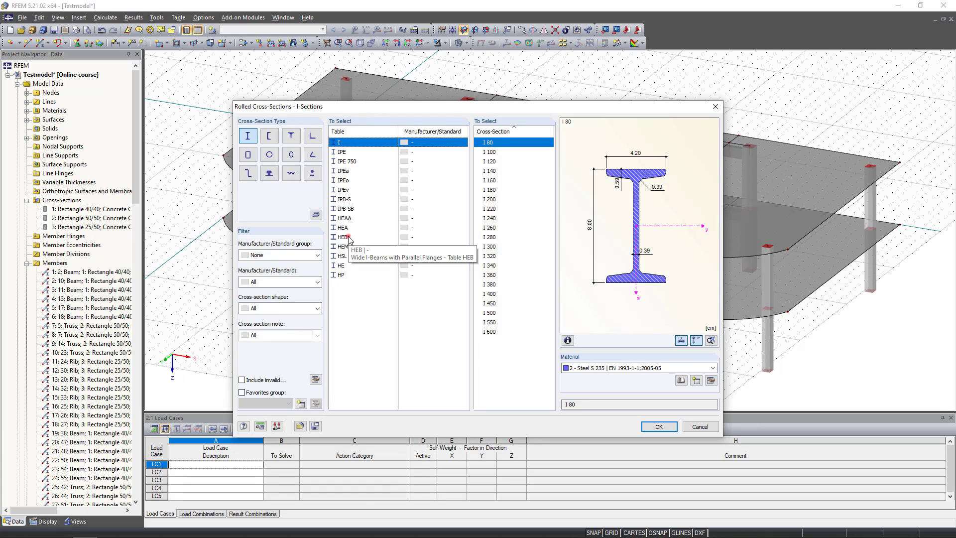
click(348, 238)
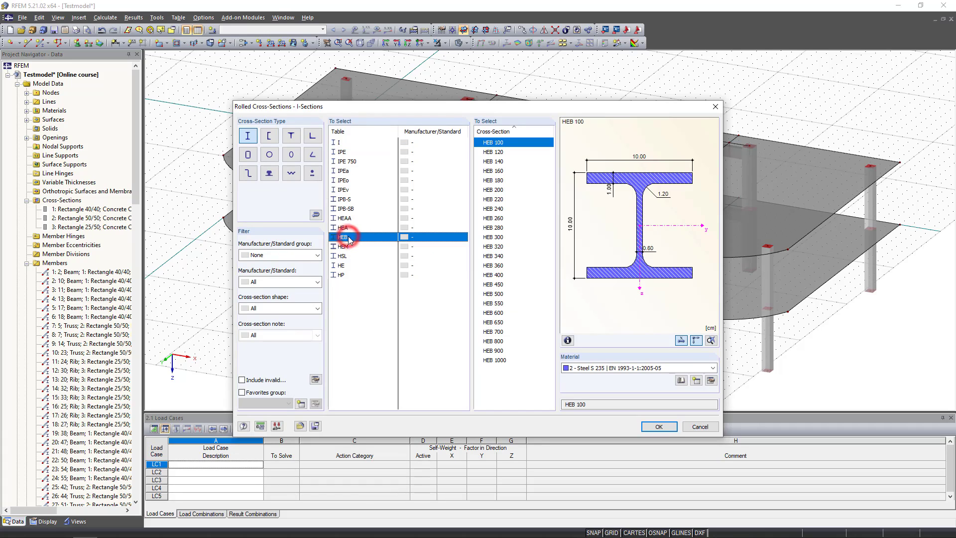
click(495, 190)
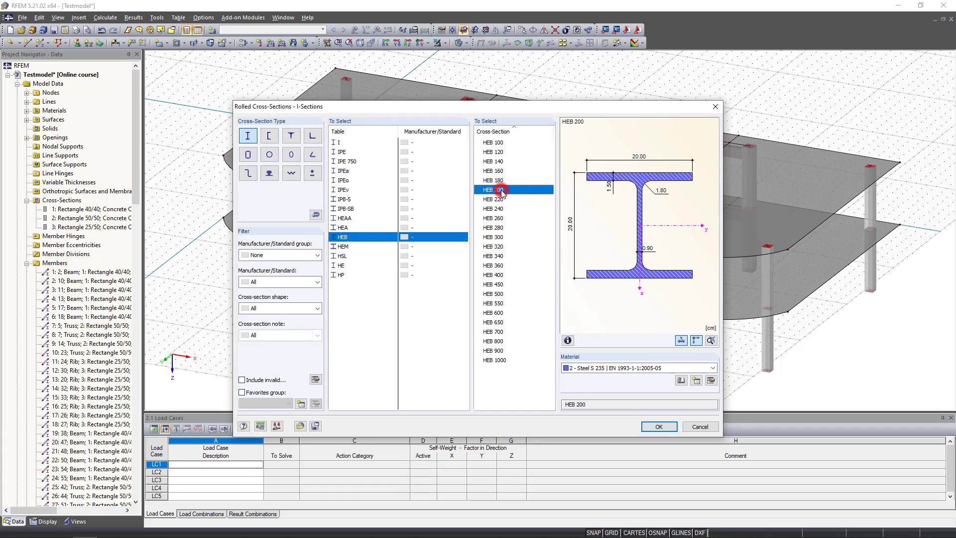
click(658, 426)
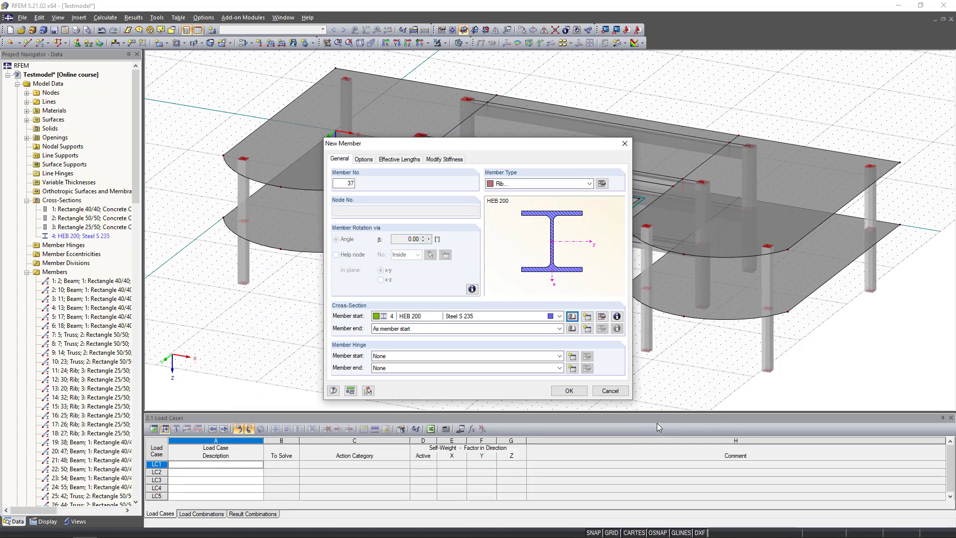
click(590, 184)
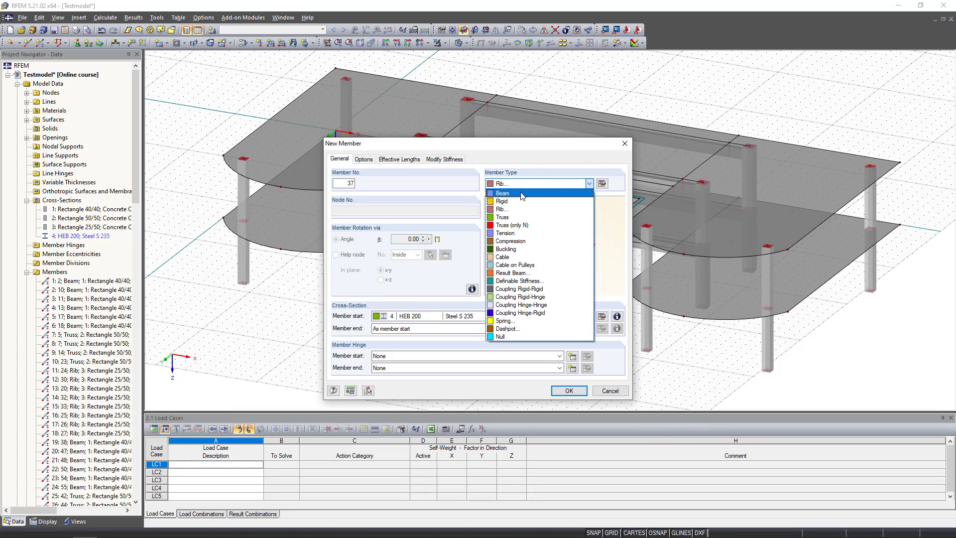
click(521, 195)
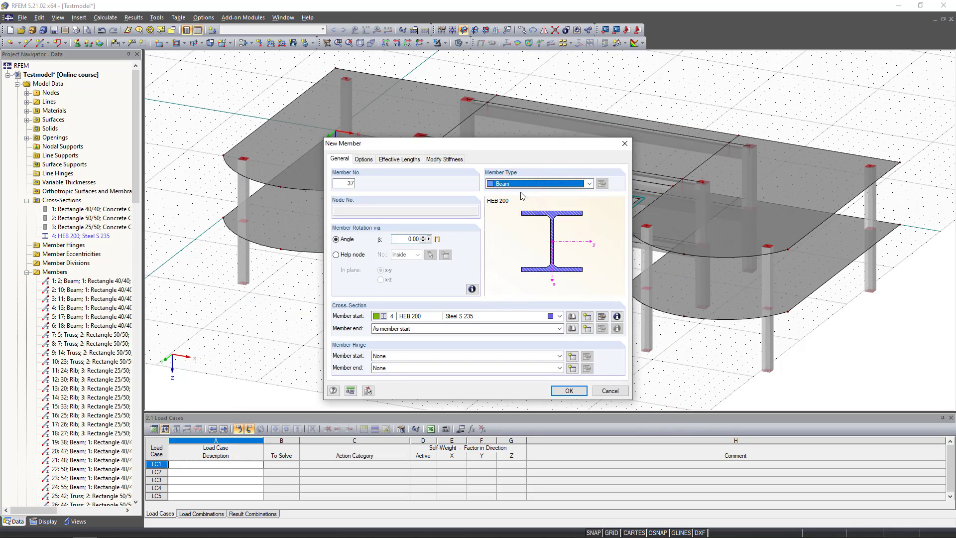
click(570, 391)
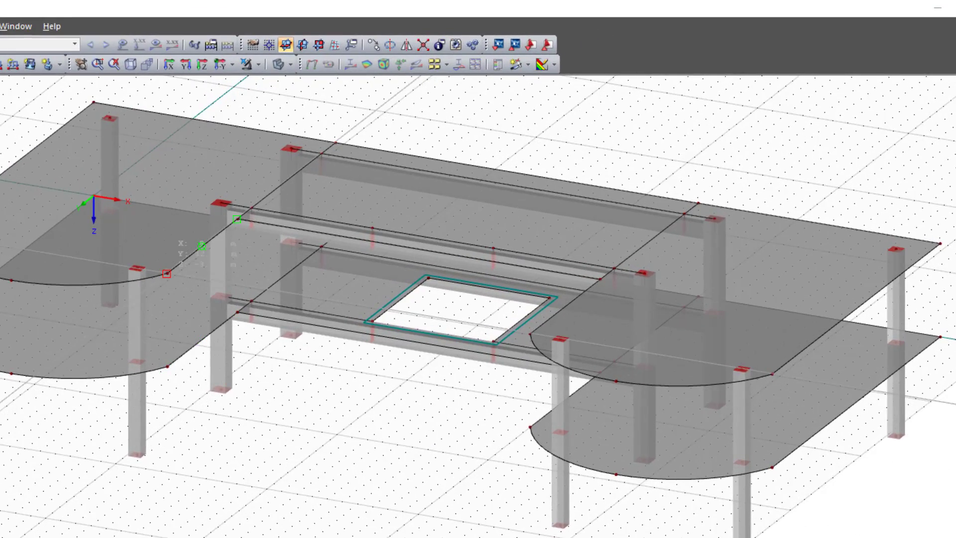
Place the HEB 200 beam across the gap between the upper slab corners, from X 8 to X 20 at Y 12, Z -3
click(168, 272)
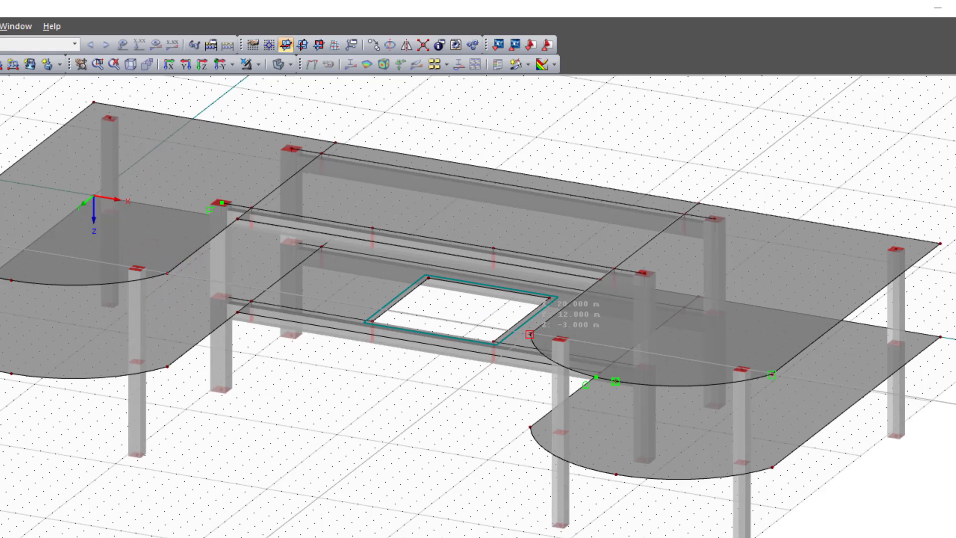
click(530, 334)
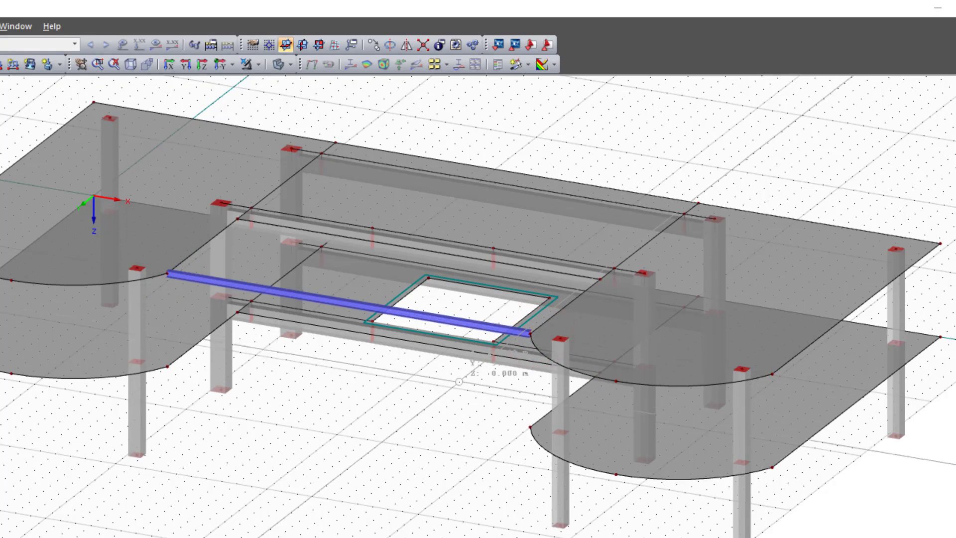
right_click(432, 404)
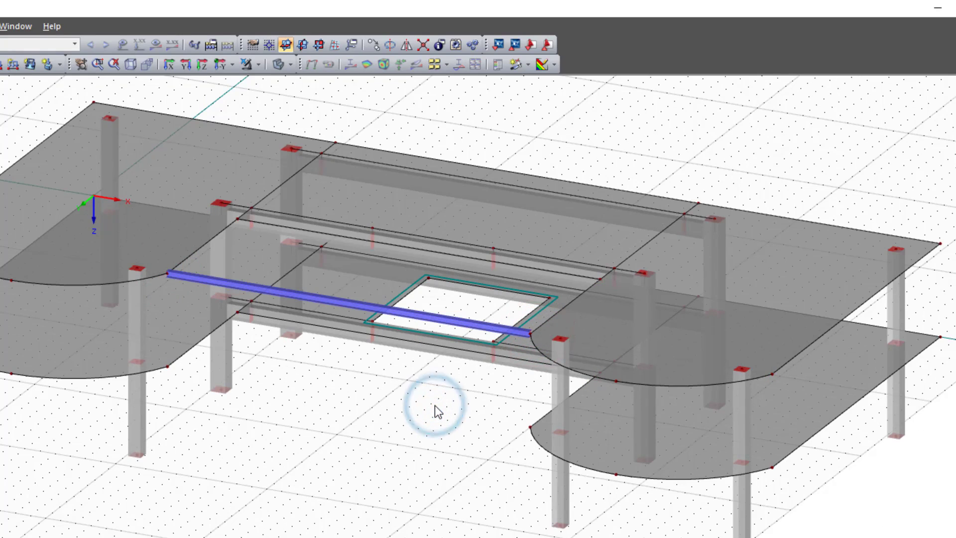
Divide the new HEB 200 beam using 5 intermediate nodes, splitting its line at the new nodes
right_click(462, 322)
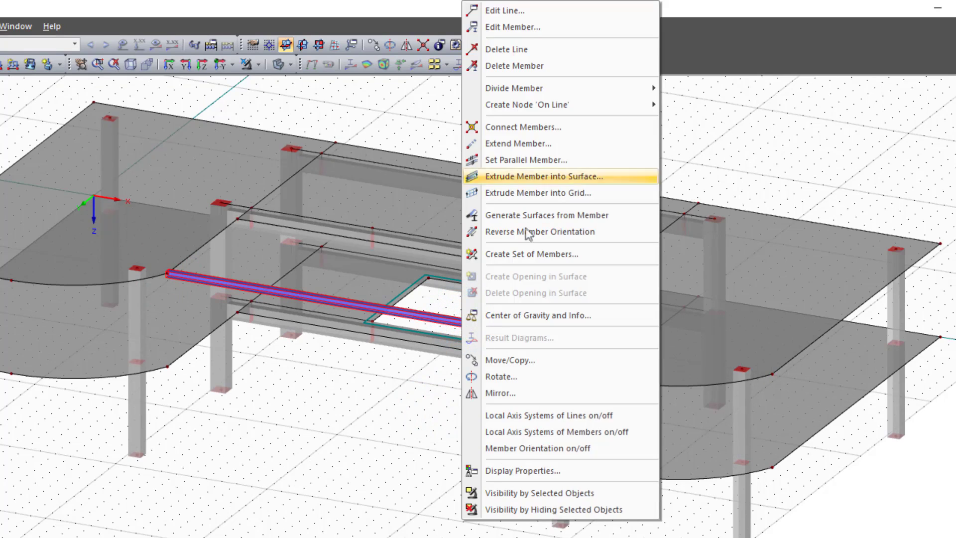
mouse_move(612, 90)
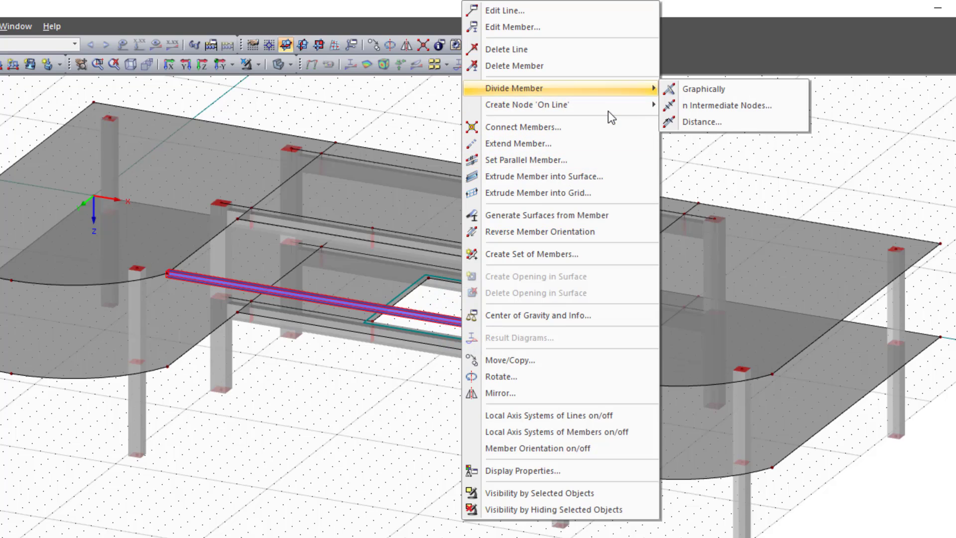
click(751, 113)
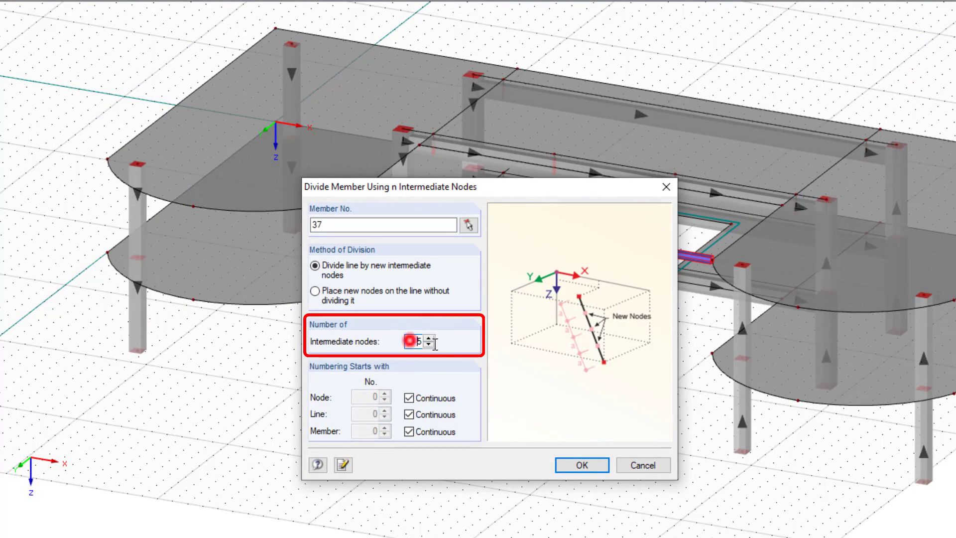
drag(410, 341, 438, 344)
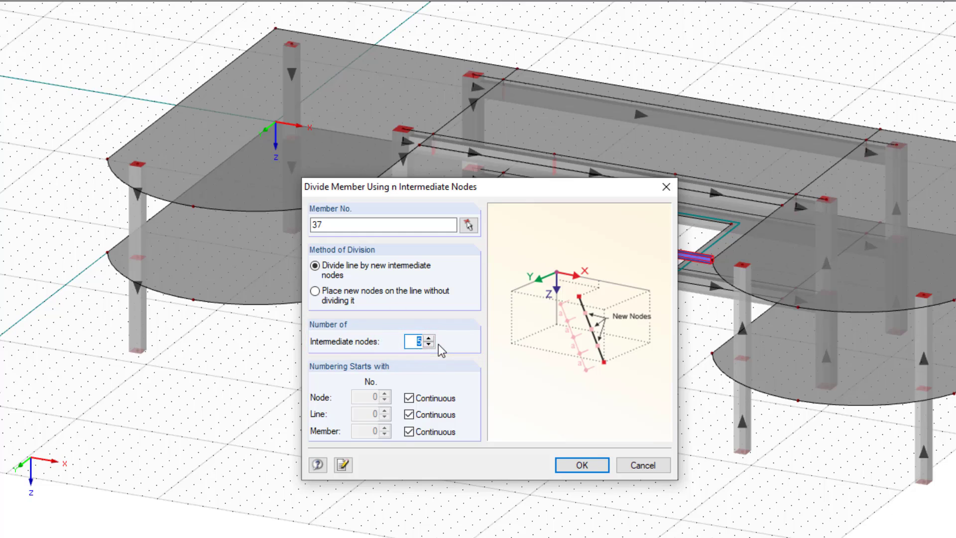
click(586, 464)
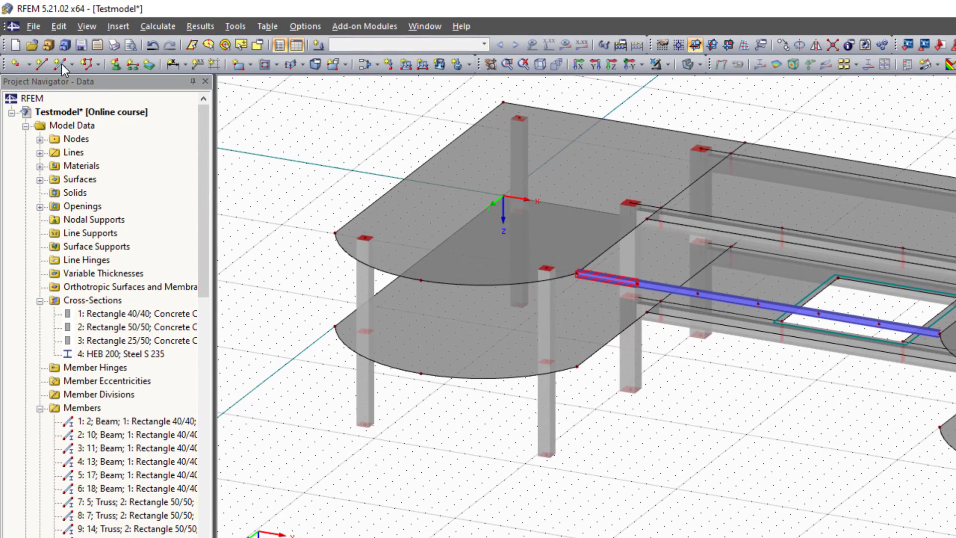
Set up a new single member of type Truss with the rolled HEB 100 section in Steel S 235
click(62, 64)
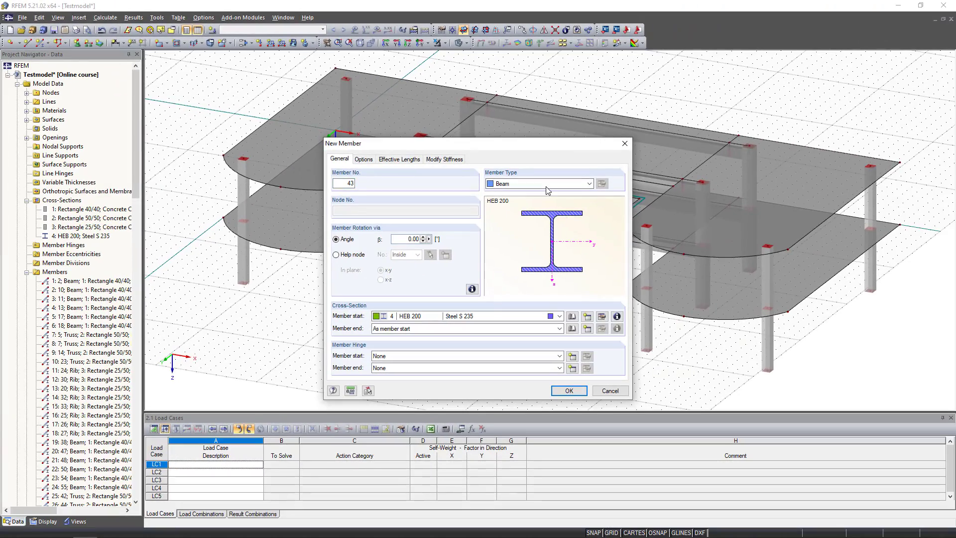
click(546, 186)
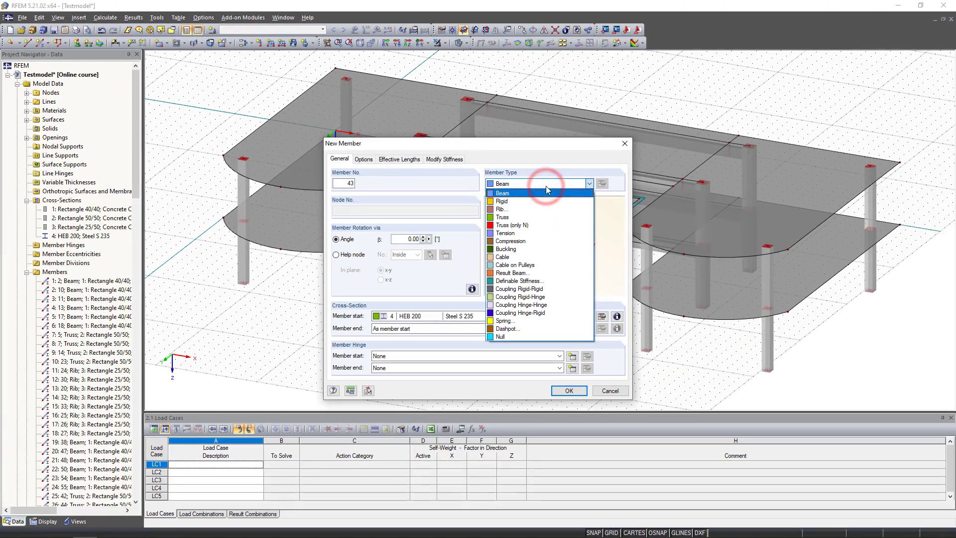
click(543, 218)
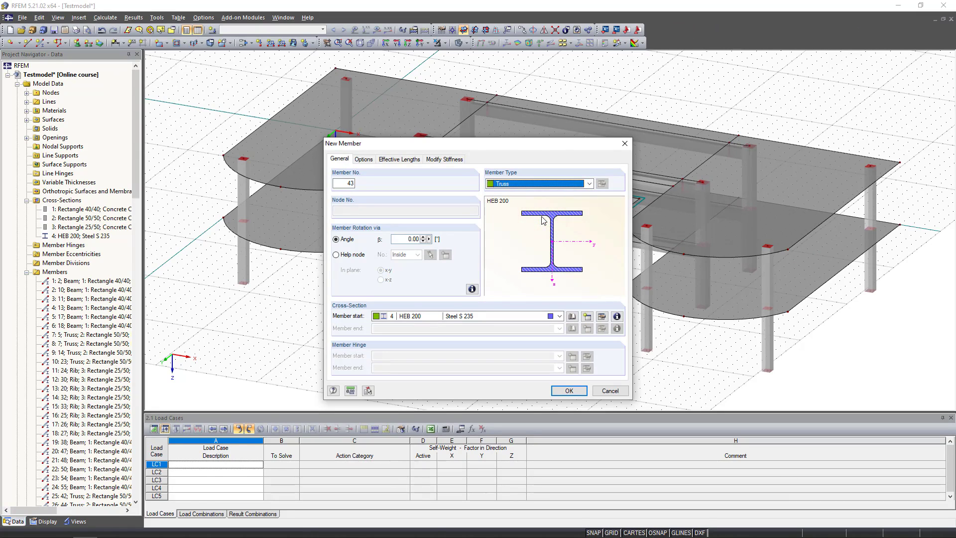
click(574, 318)
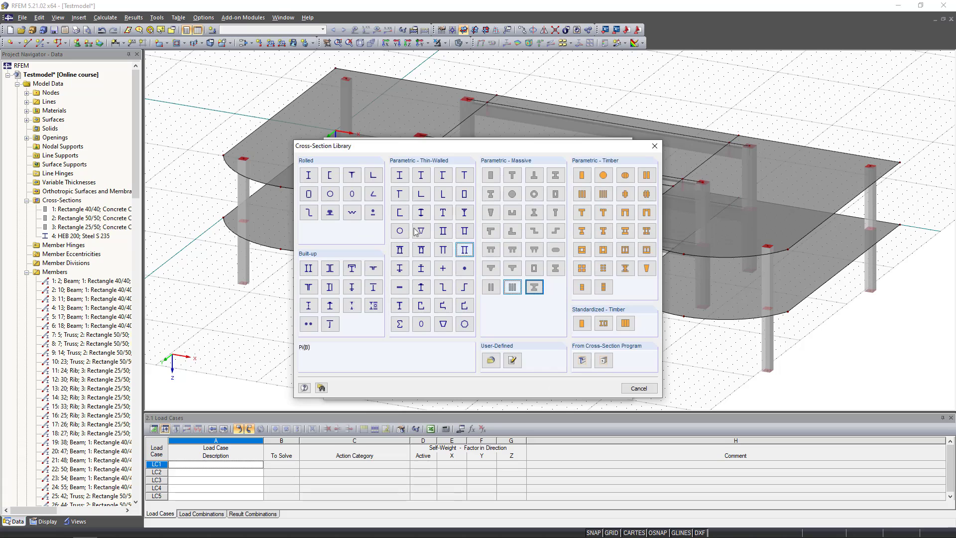
click(317, 177)
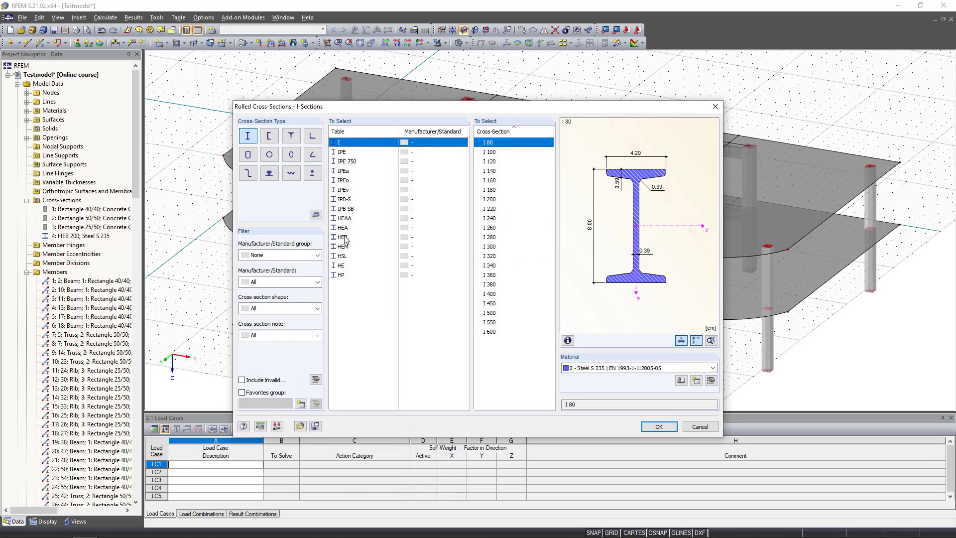
click(345, 237)
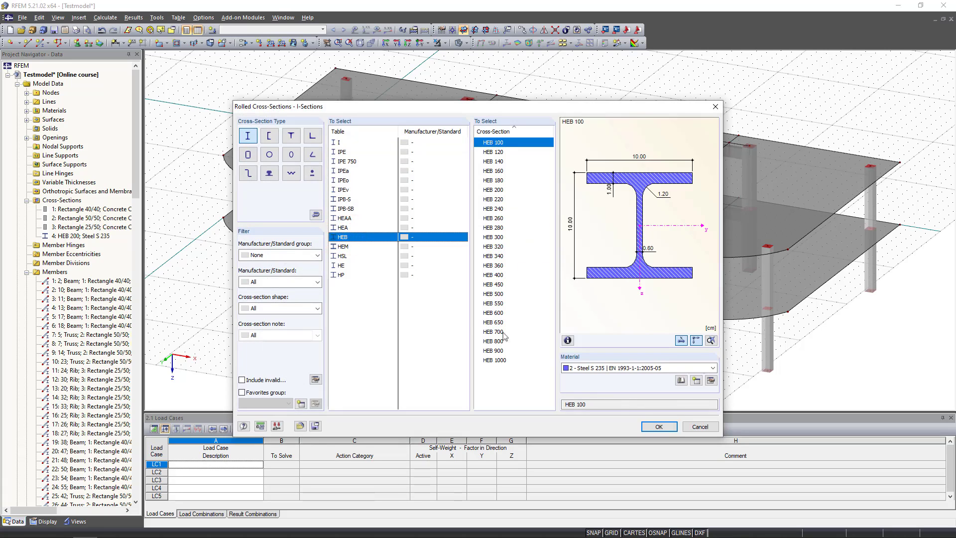
click(660, 427)
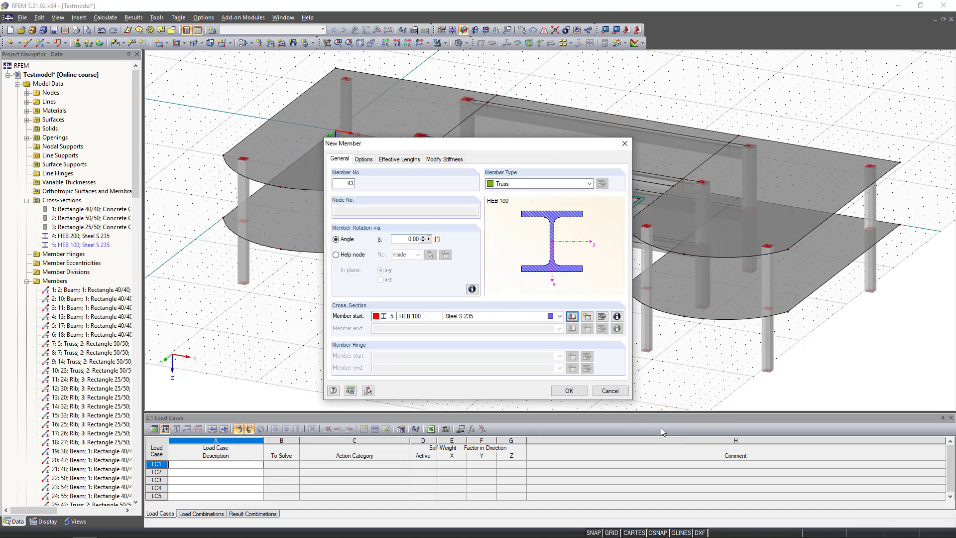
click(570, 391)
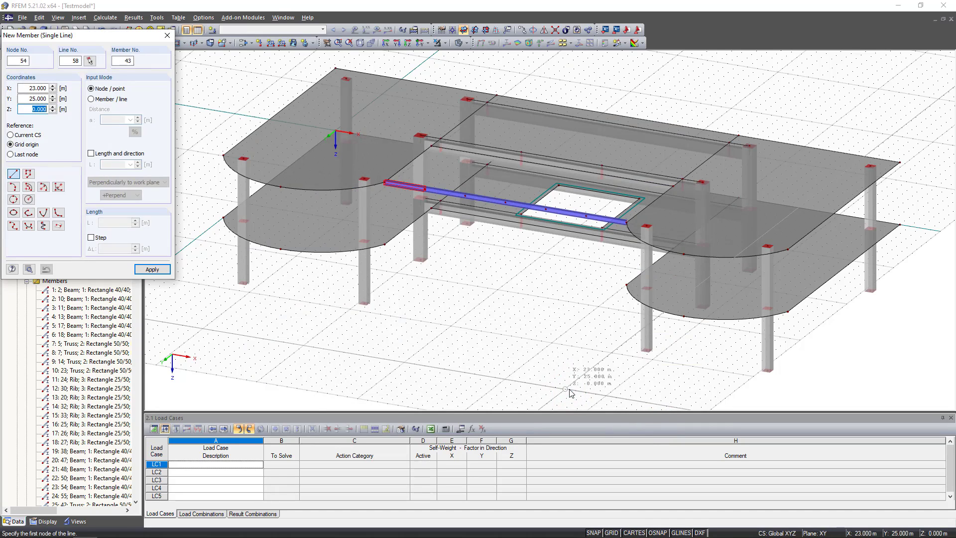
Place 1 m HEB 100 verticals perpendicular to the work plane in the +Perpend direction at the beam's five intermediate nodes
click(94, 155)
click(131, 165)
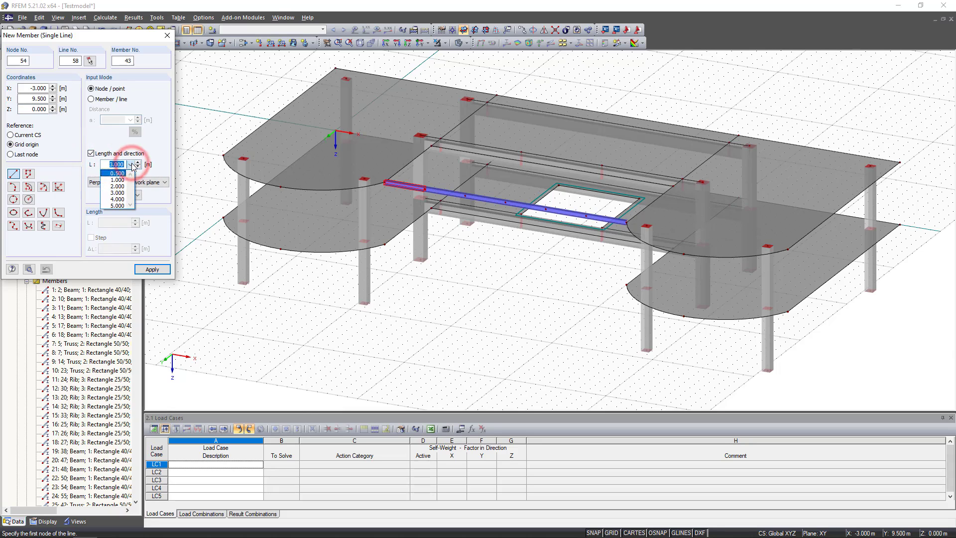
click(118, 180)
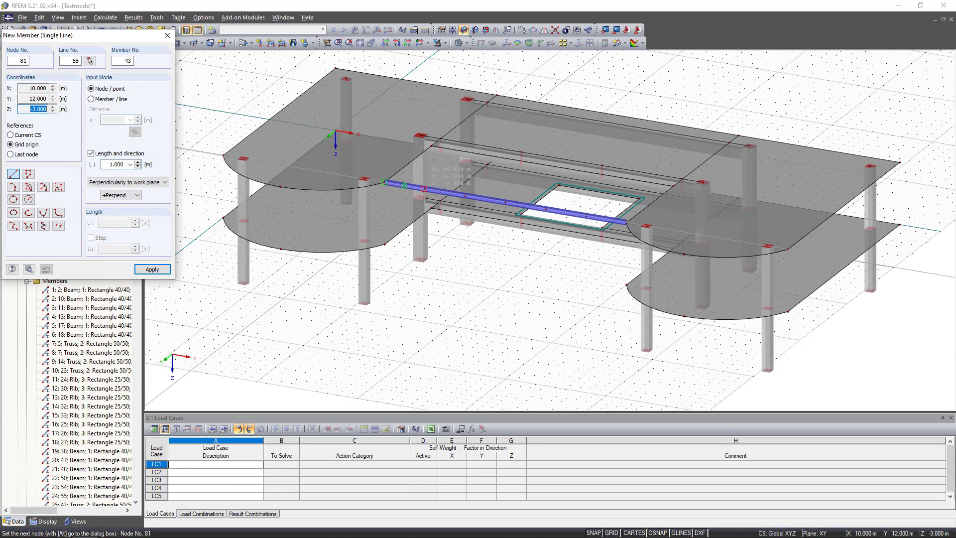
scroll(425, 189, up, 5)
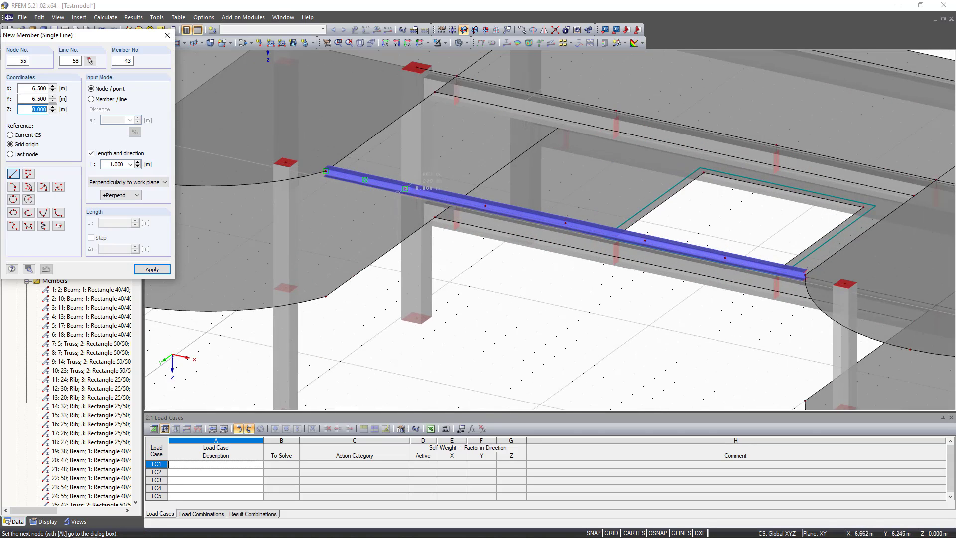
click(404, 190)
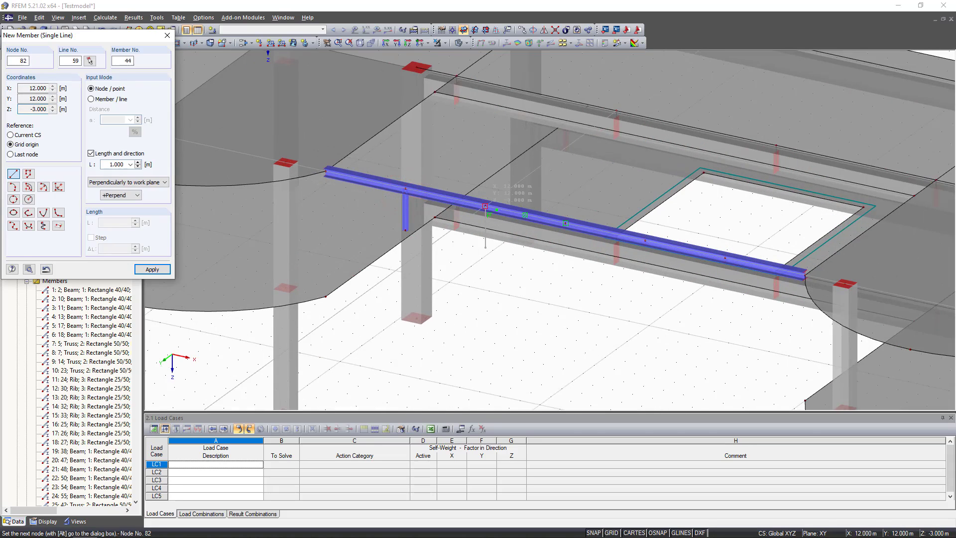
click(483, 204)
click(566, 223)
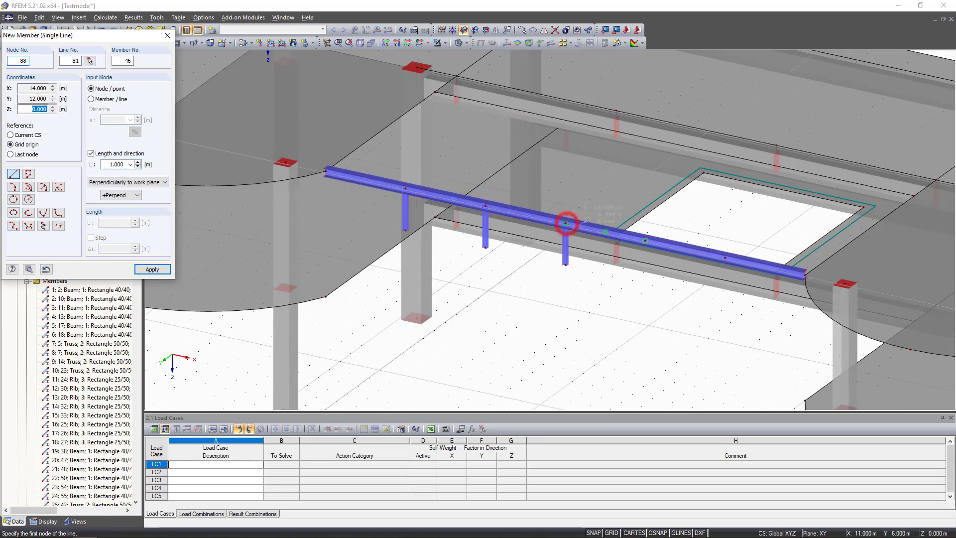
click(645, 241)
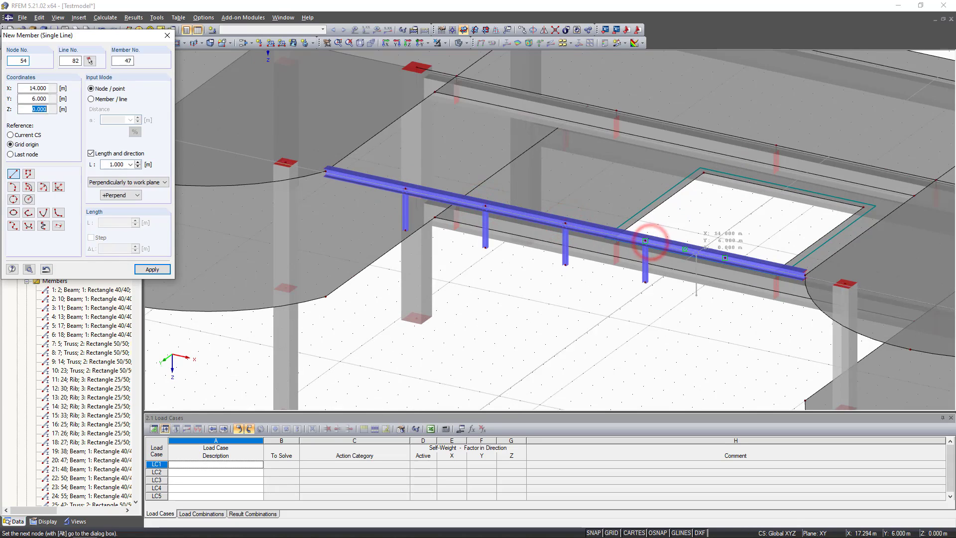
click(724, 258)
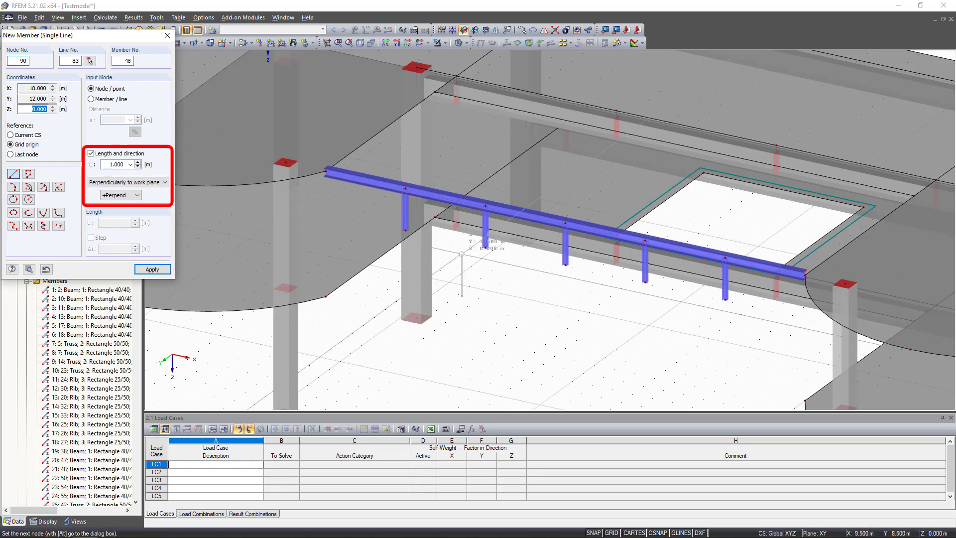
Turn off the fixed length and direction and place a HEB 100 diagonal from the beam's X 8 end to the first vertical's lower end
click(91, 155)
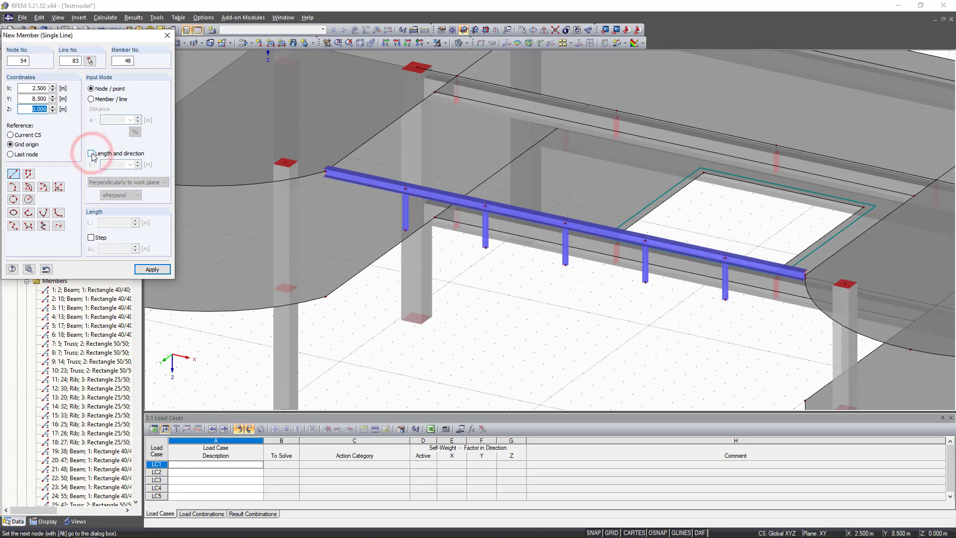
click(327, 171)
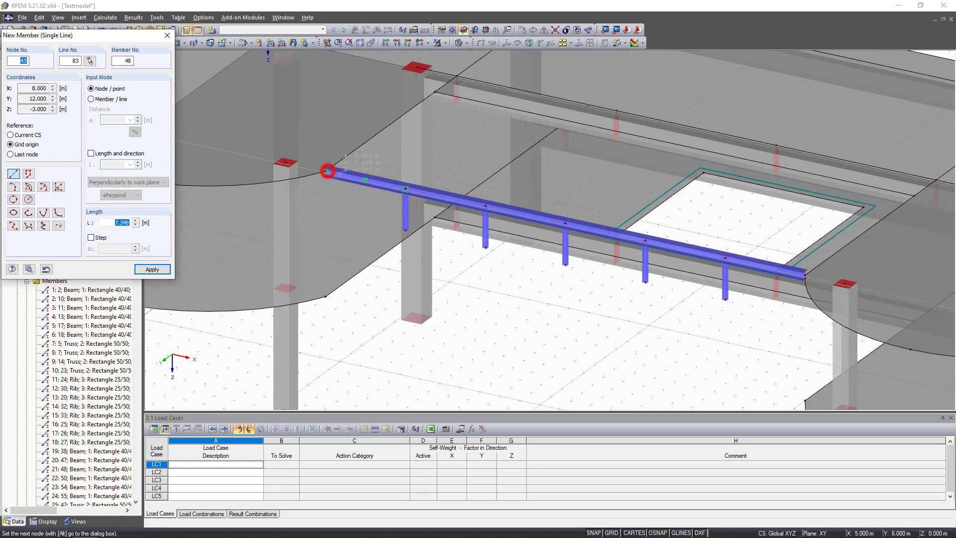
click(406, 232)
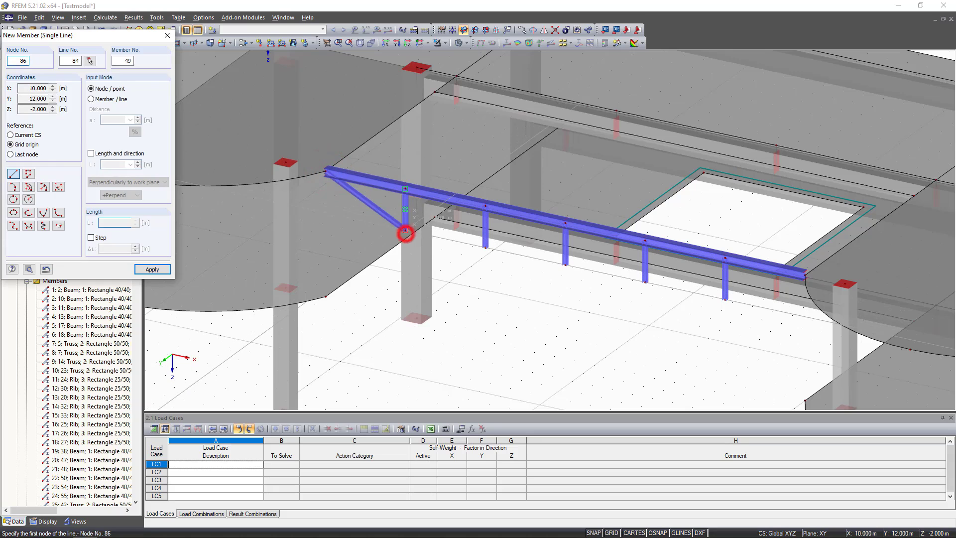
Place HEB 100 diagonals from the first vertical's upper end to the second's lower end, up to the third's top and down to the fourth's bottom
click(406, 189)
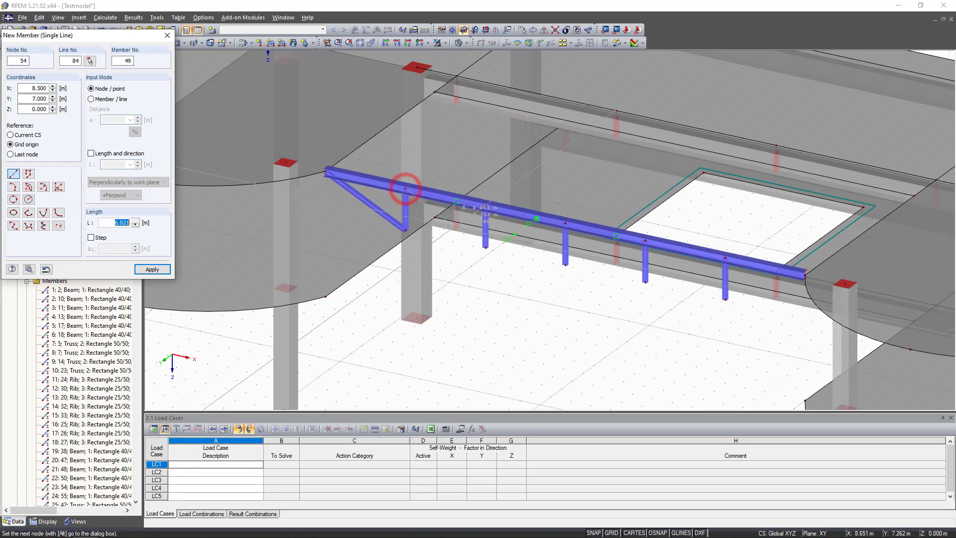
click(486, 248)
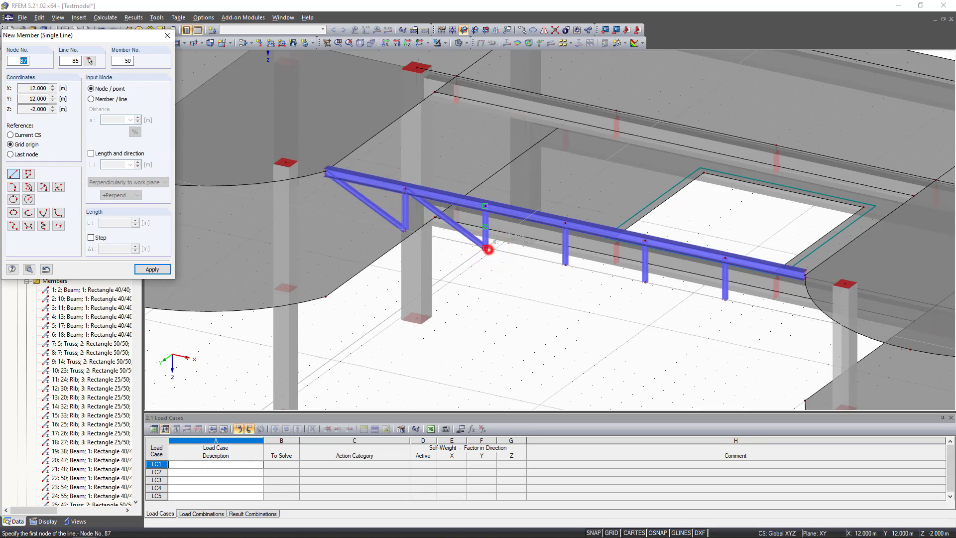
click(486, 247)
click(565, 223)
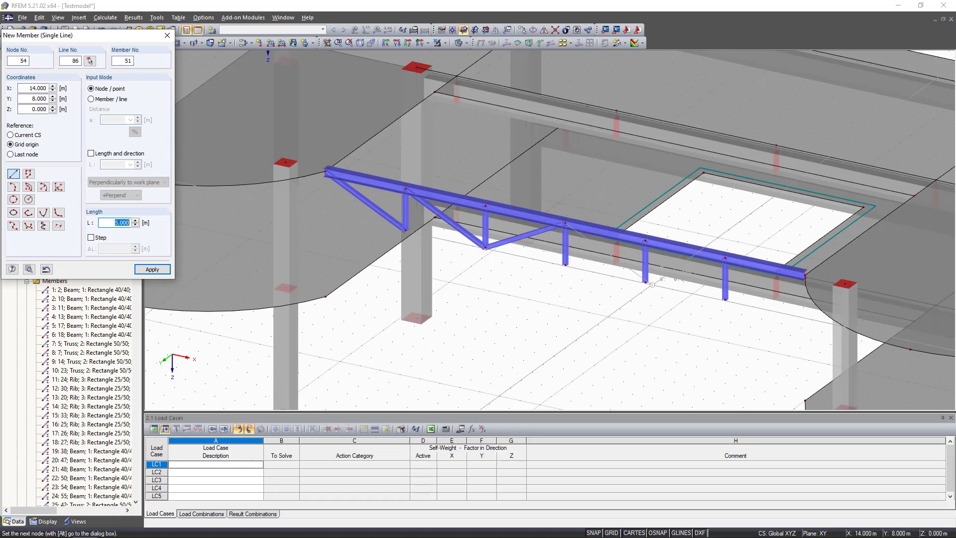
click(645, 282)
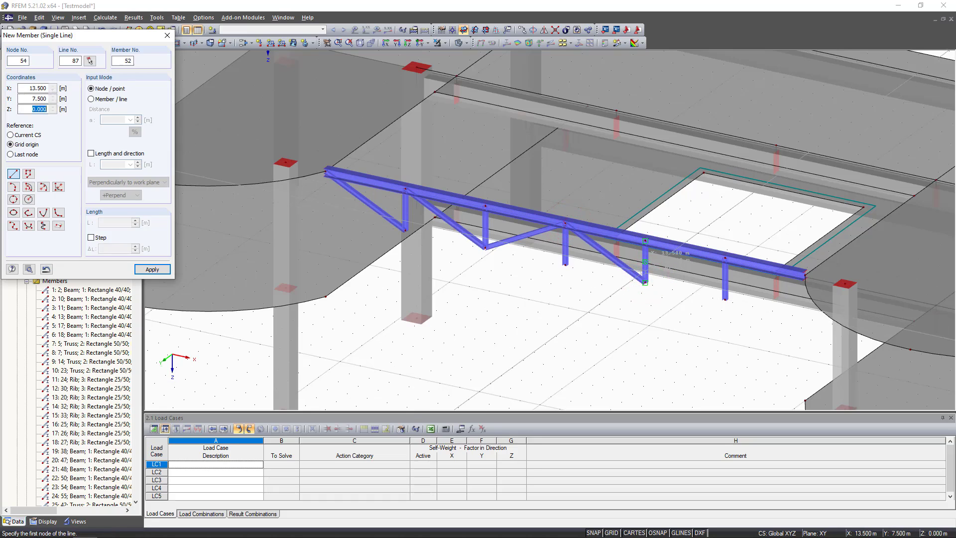
Place HEB 100 diagonals from the fourth vertical's lower end to the fifth's top, and from the fifth's lower end to the beam's X 20 end
click(646, 282)
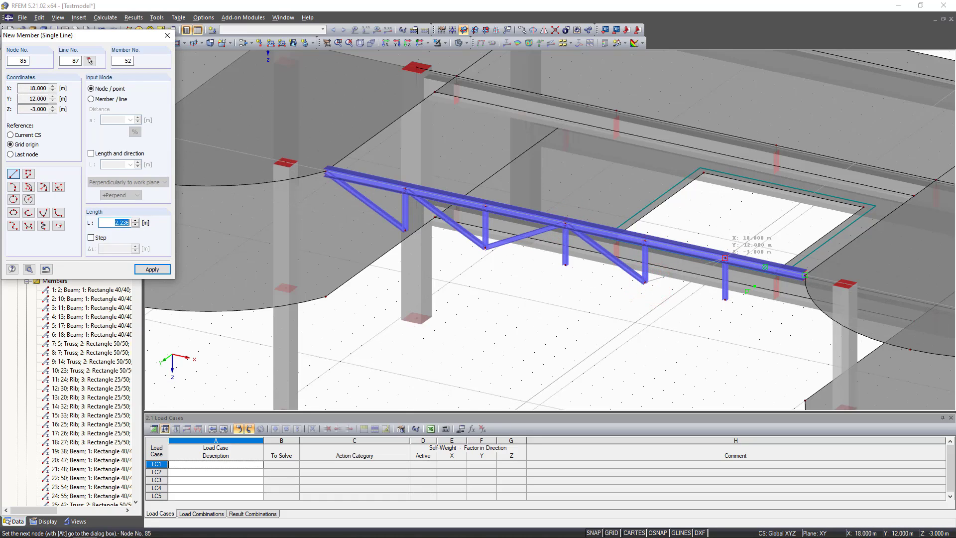
click(725, 258)
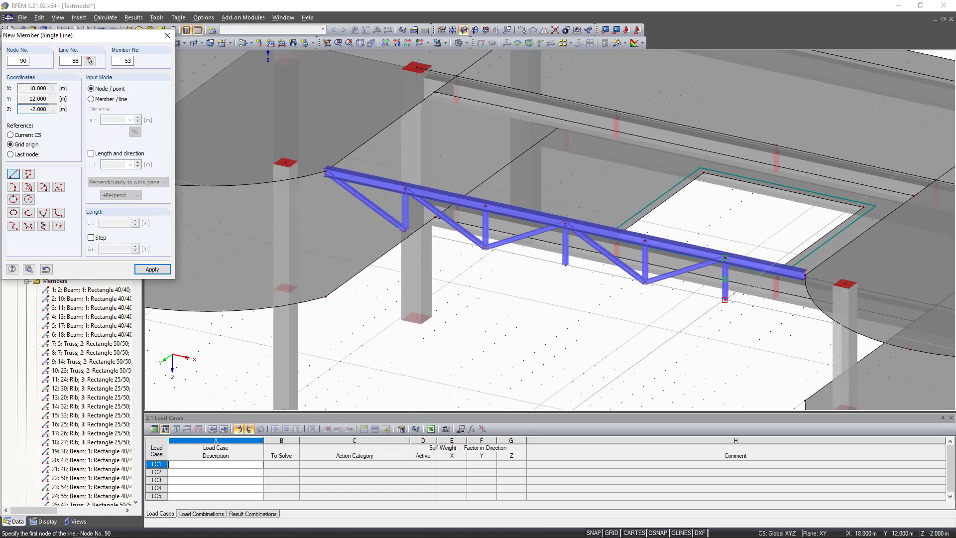
click(726, 298)
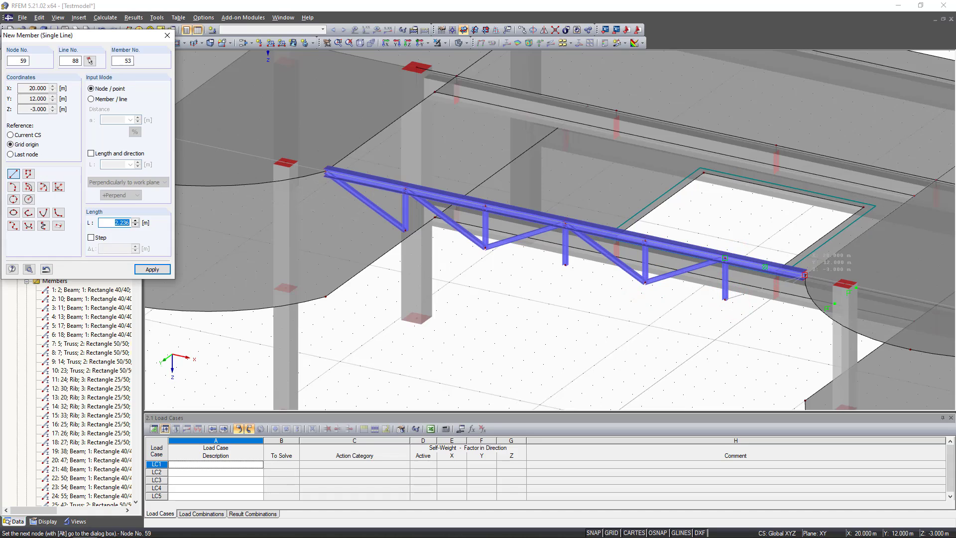
click(806, 274)
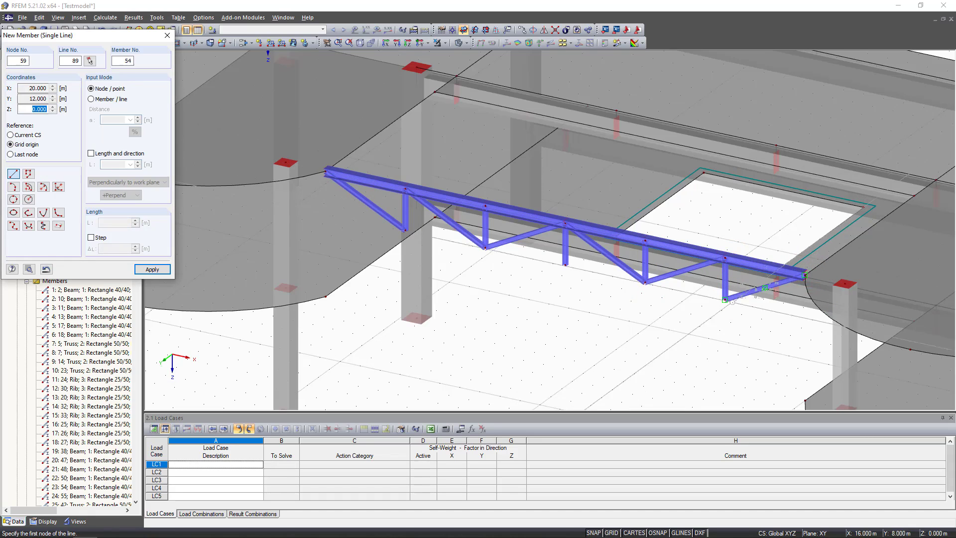
right_click(638, 322)
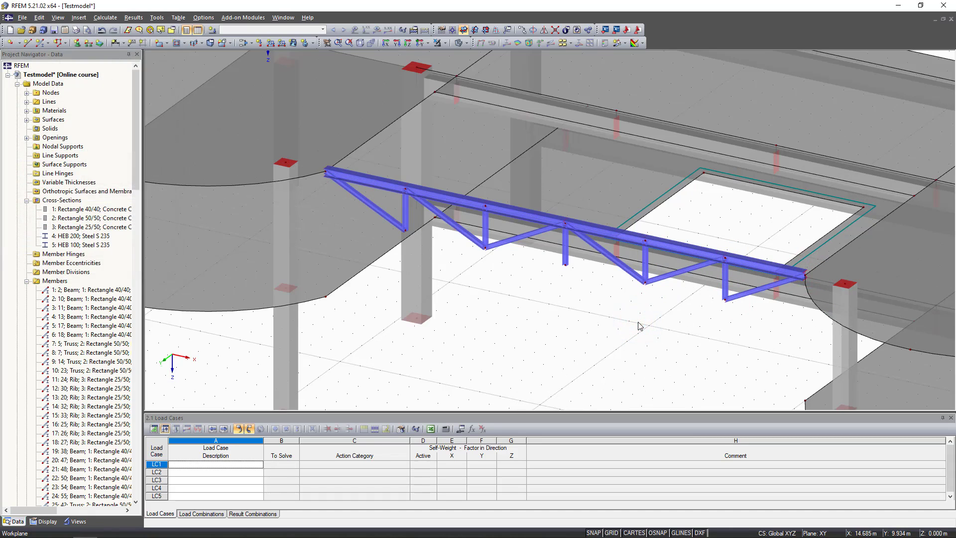
Copy the four middle HEB 200 segments of the upper beam down to the verticals' lower ends as the truss's bottom chord
mouse_move(638, 321)
middle_down()
mouse_move(643, 336)
mouse_move(683, 356)
mouse_move(720, 355)
mouse_move(755, 373)
mouse_move(613, 361)
mouse_move(630, 322)
middle_up()
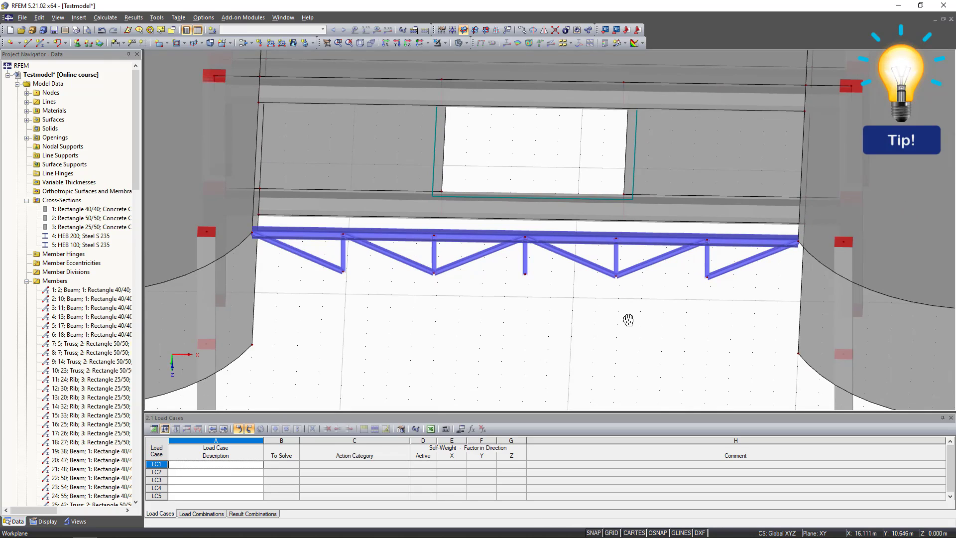
click(422, 238)
click(457, 240)
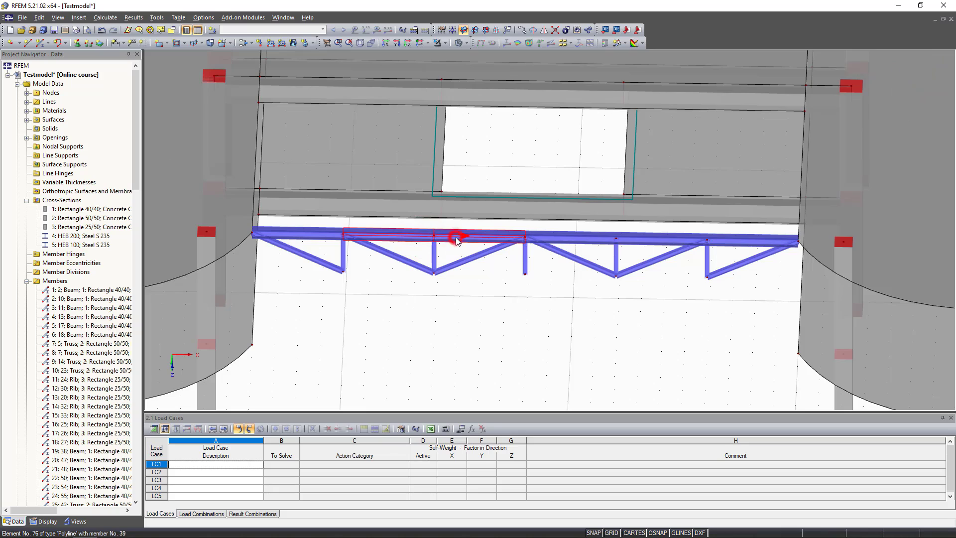
click(568, 236)
click(649, 241)
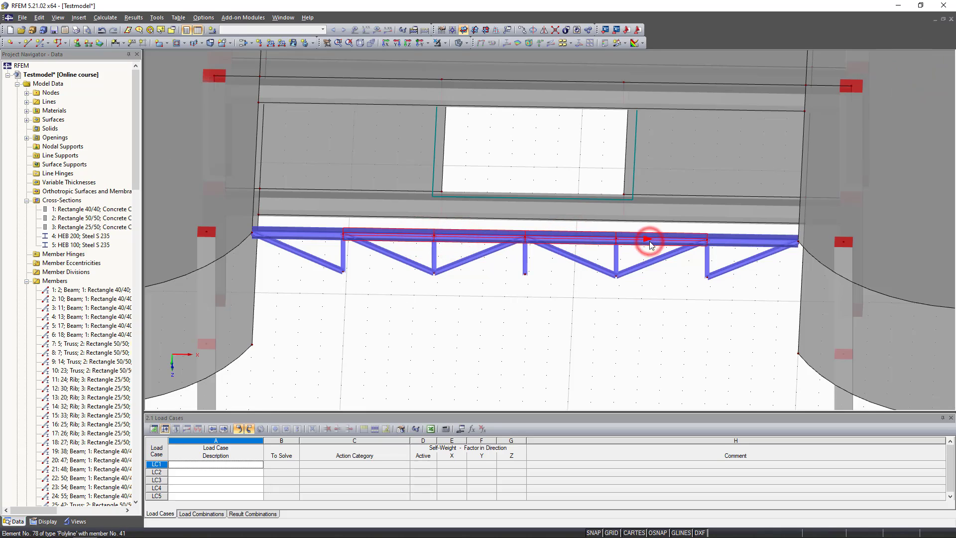
click(358, 235)
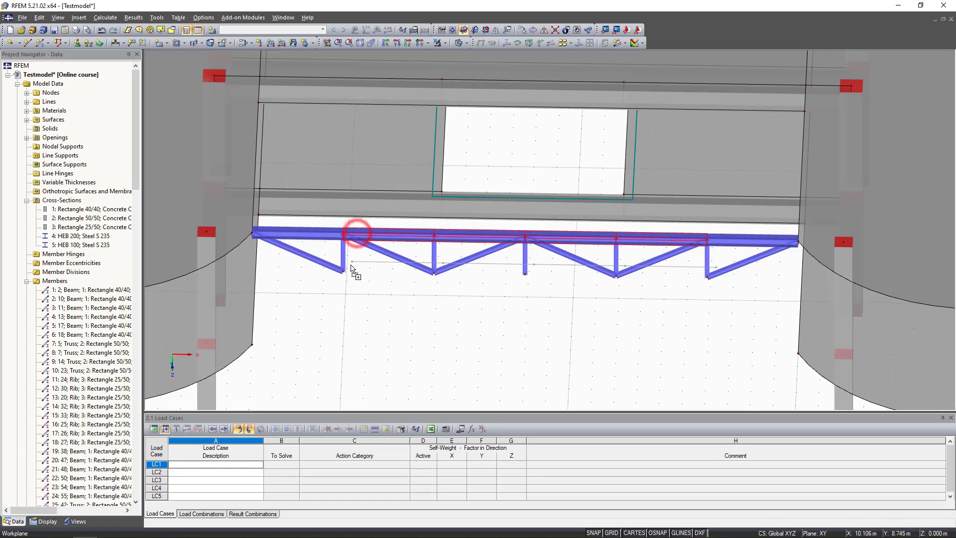
ctrl+drag(344, 275, 344, 272)
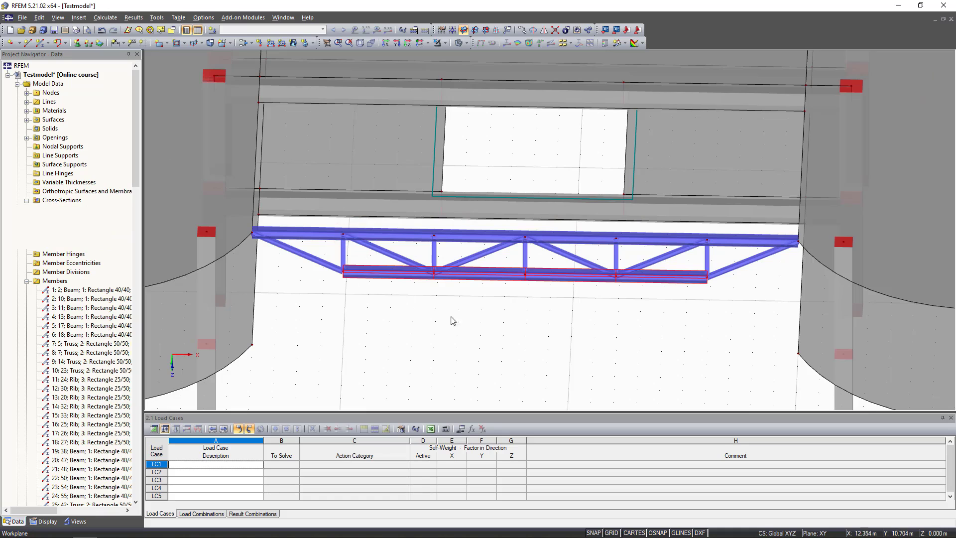
click(473, 327)
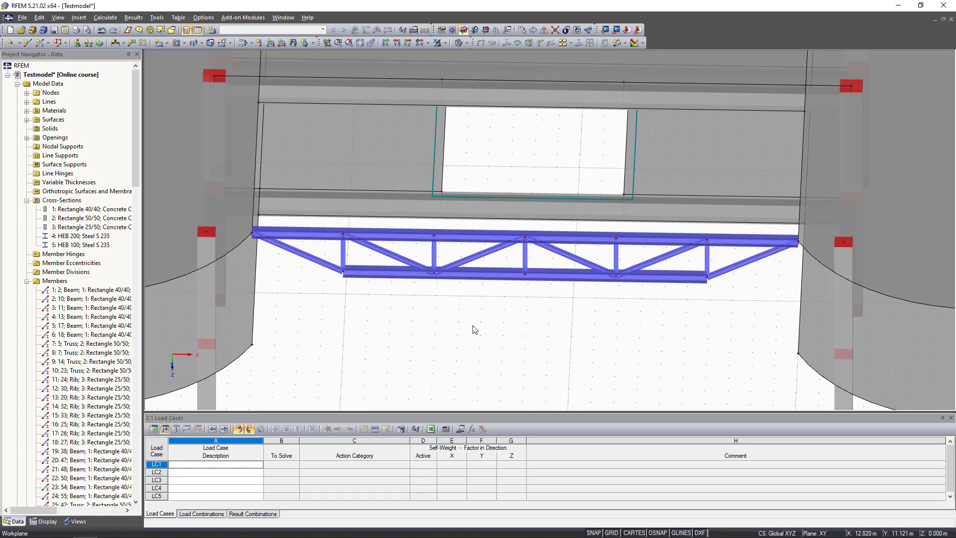
key(F8)
ctrl+middle_drag(580, 317, 464, 251)
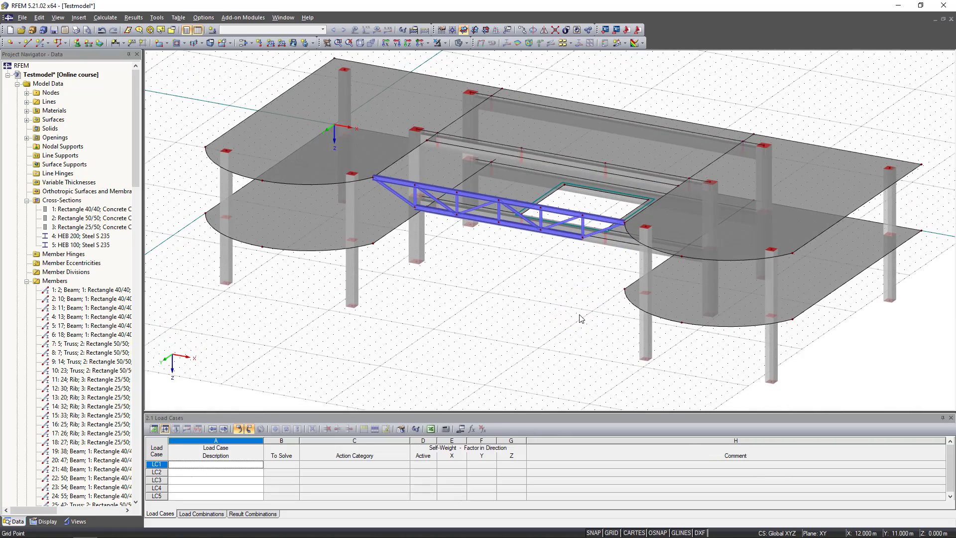